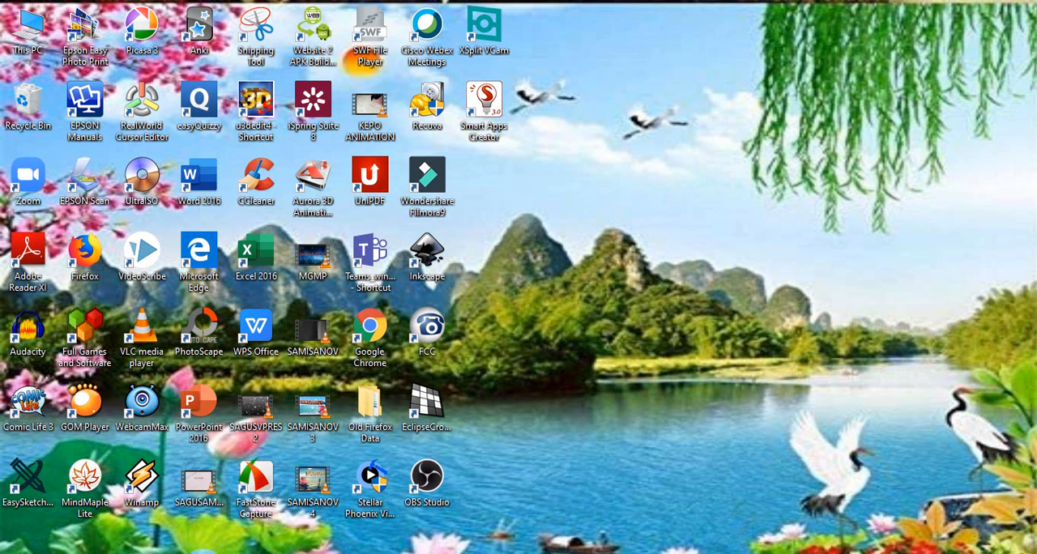
Open Google Forms in Chrome through a Google search for "google form" and create a blank form
click(204, 553)
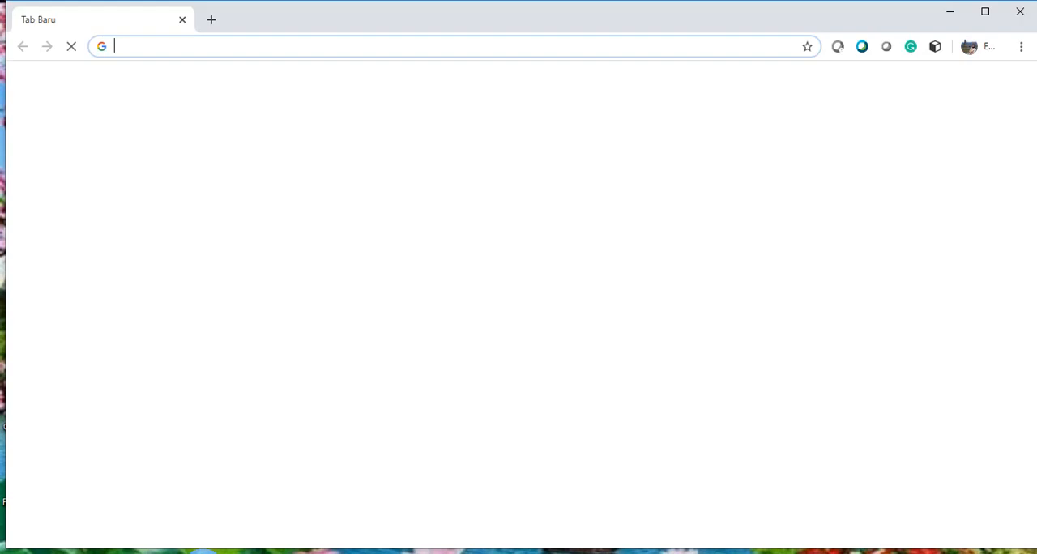
click(145, 47)
text(Gmail.com)
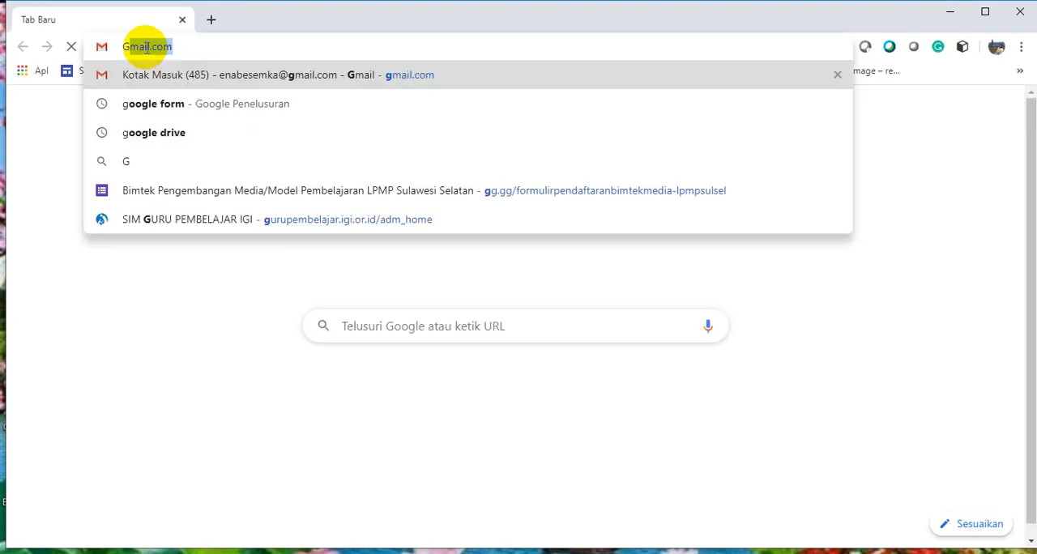
click(150, 101)
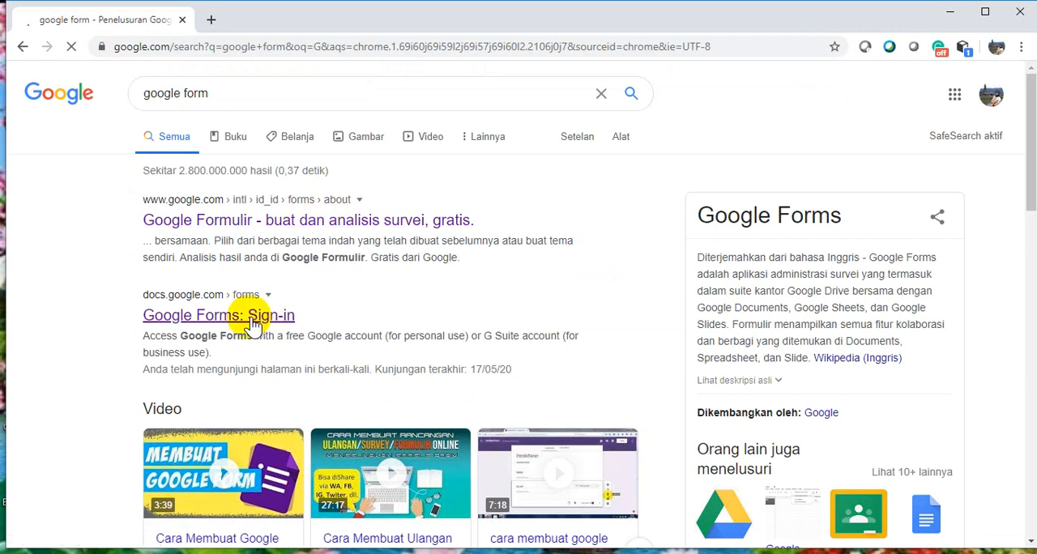
click(264, 318)
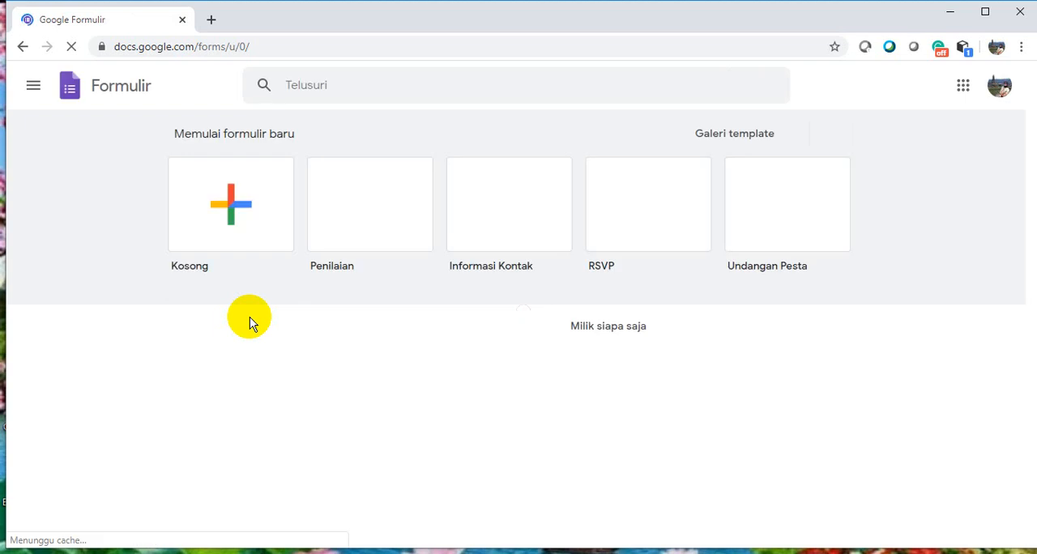
click(231, 211)
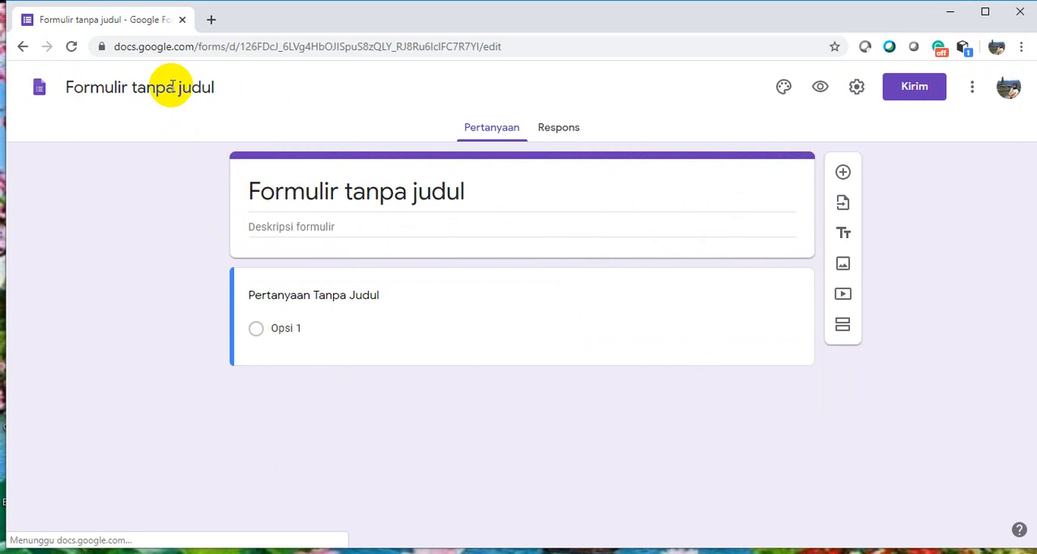
Name the form "SOAL UJIAN AKHIR SEKOLAH"
click(273, 184)
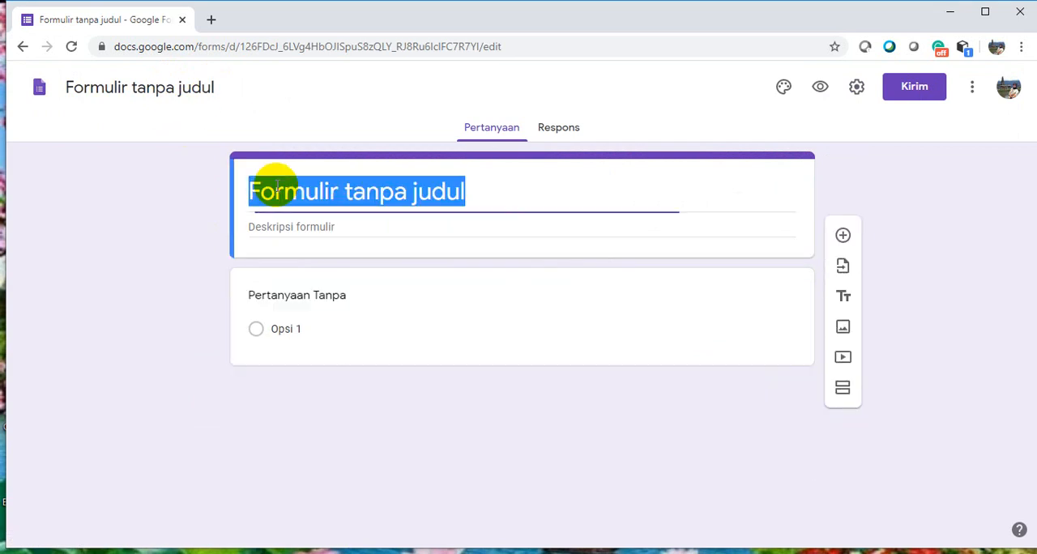
click(217, 92)
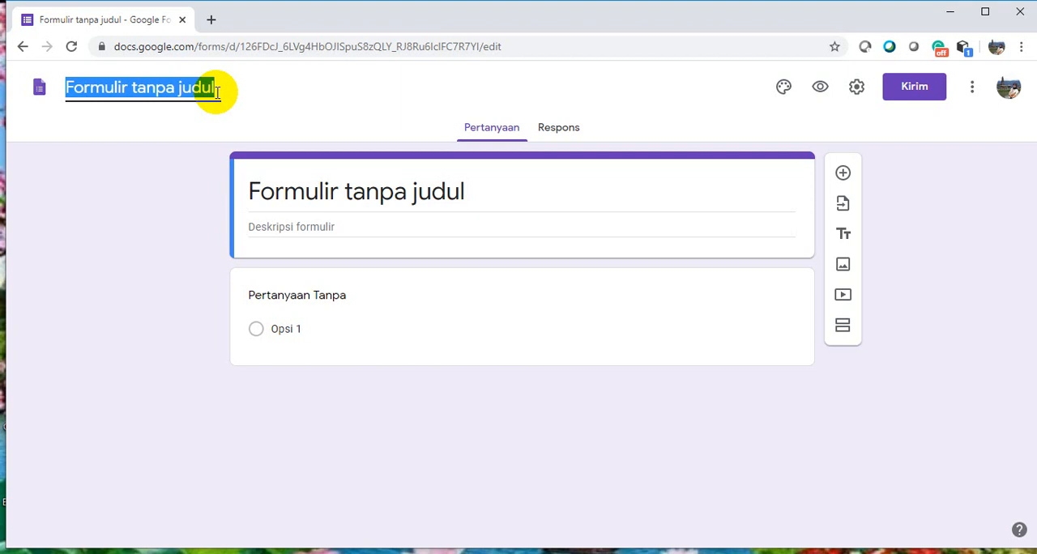
text(S)
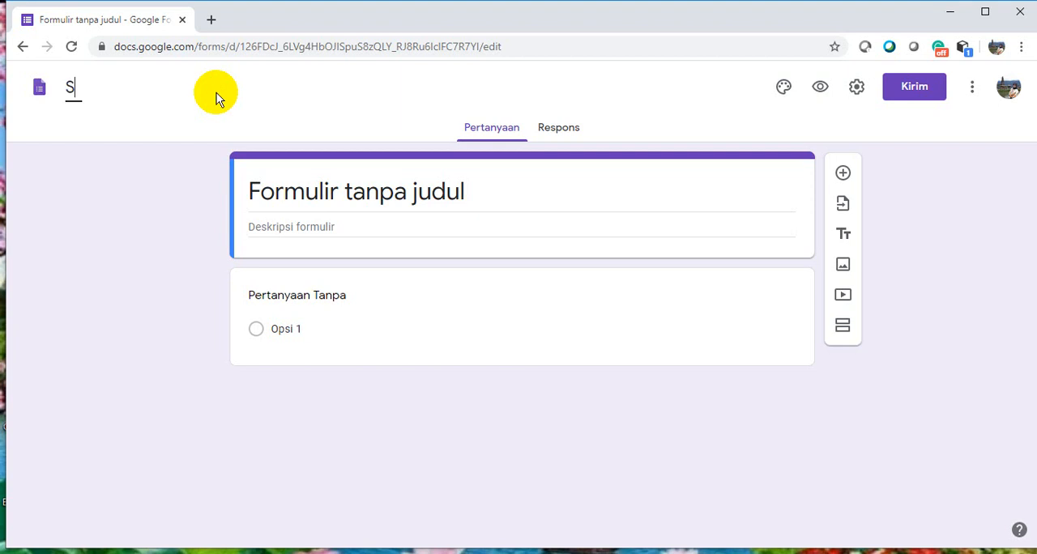
text(OAL UJI)
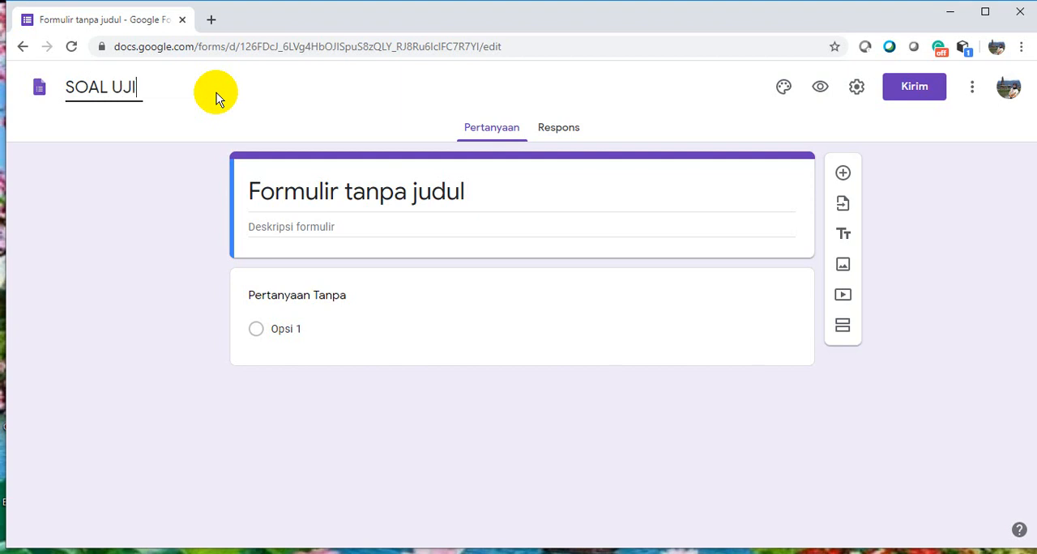
text(AN AKHIR SEKOLAH)
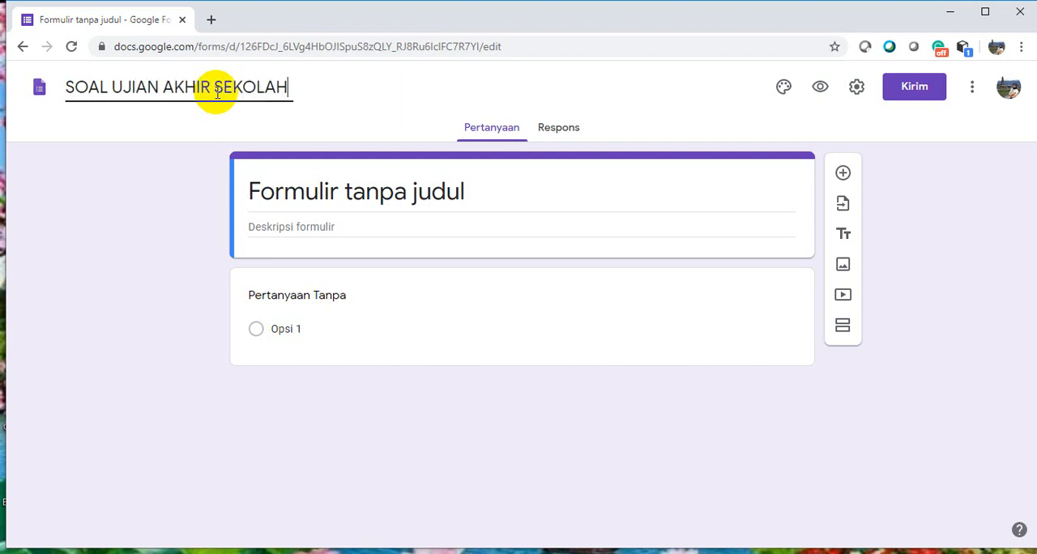
Enter the form description "MATA PELAJARAN KIMIA SMK KELAS X UNTUK SEMUA KOMPETENSI KEAHLIAN"
click(283, 226)
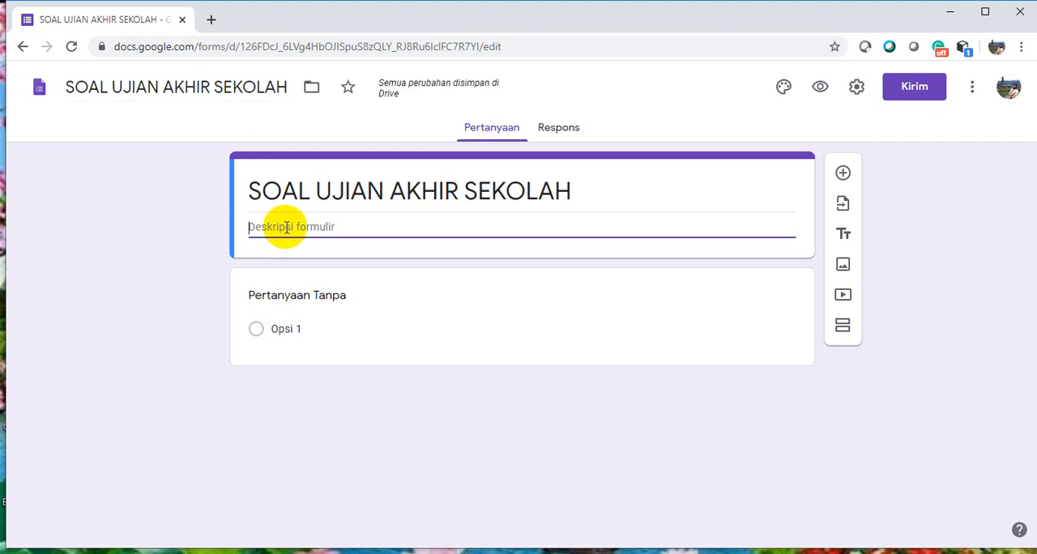
text(MATA PELAJA)
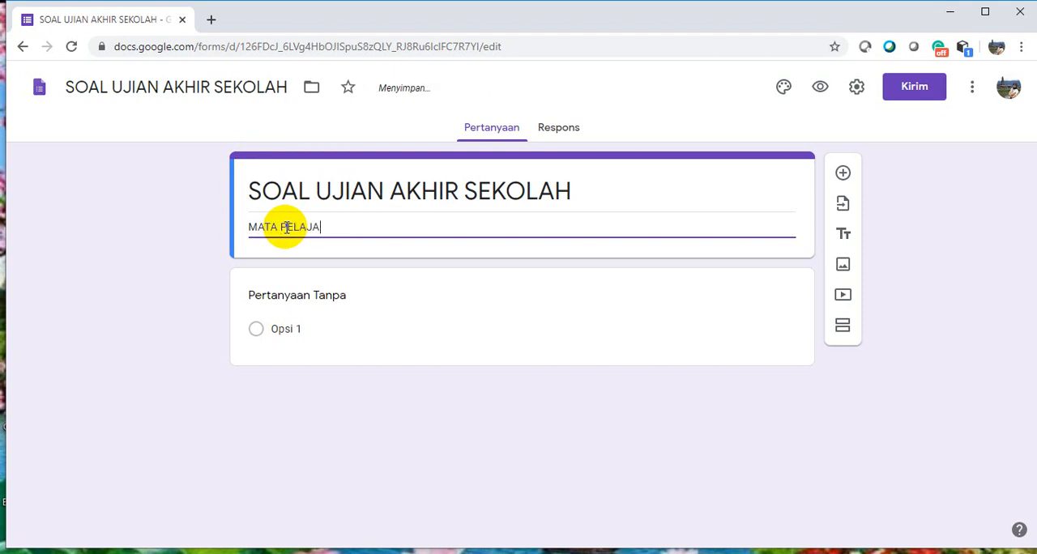
text(RAN KIMIA SMK KELAS X)
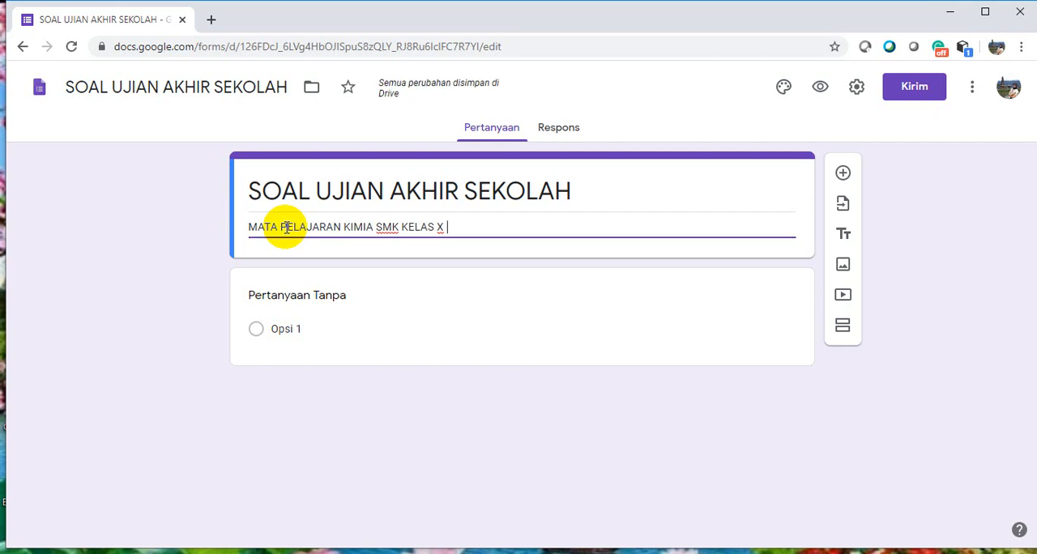
text(UN)
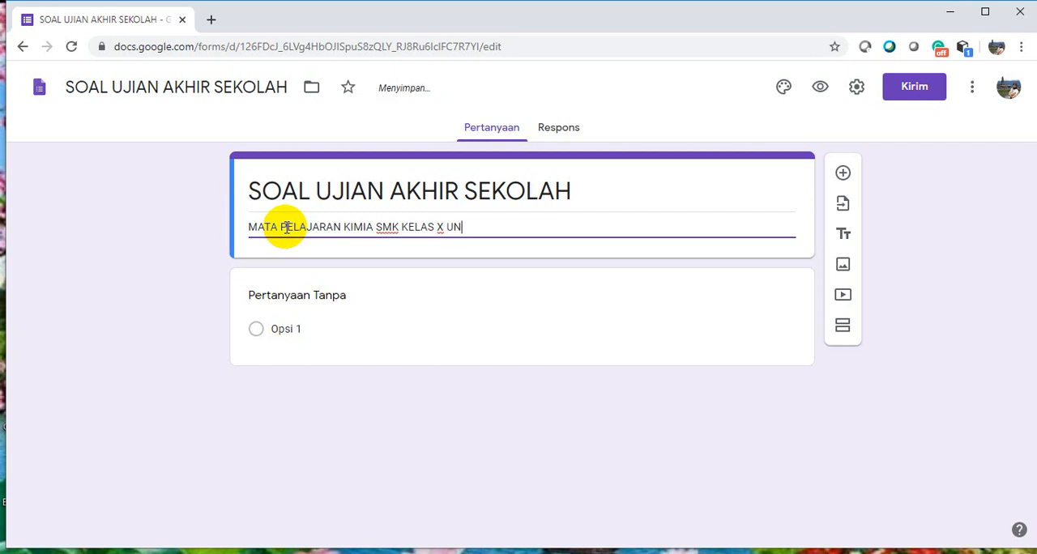
text(TUK SEM)
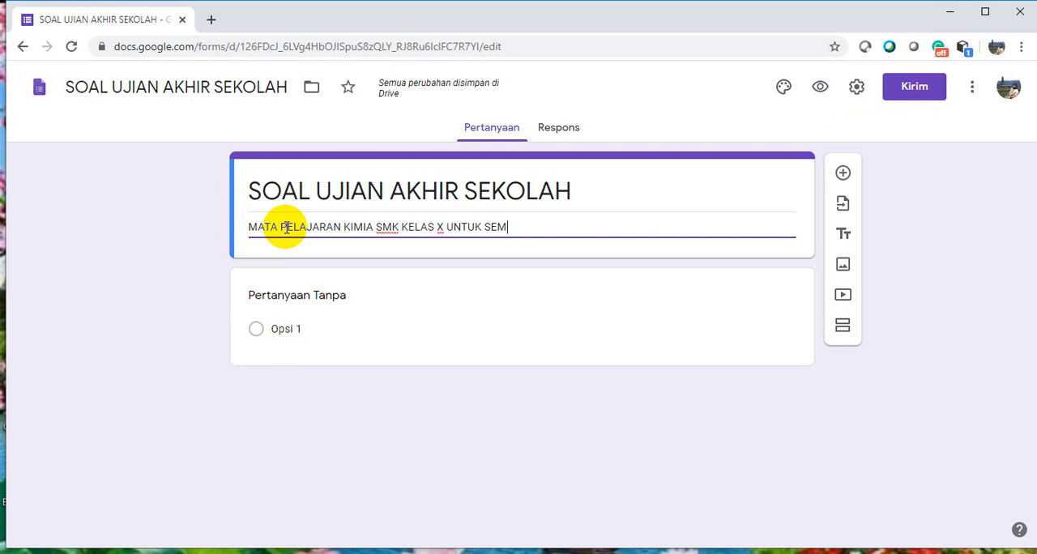
text(UA KOME)
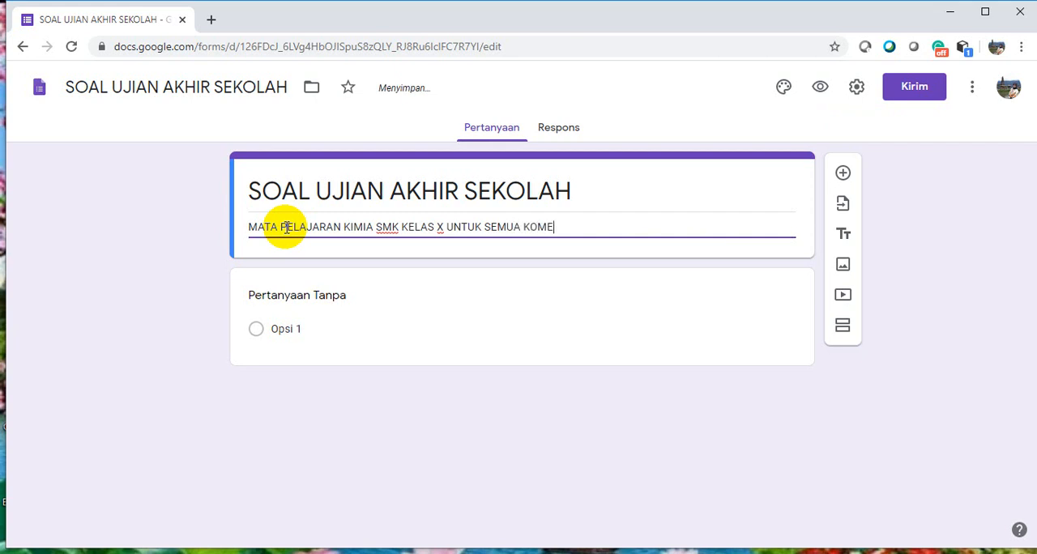
key(BackSpace)
text(PETENSI KEAHLIAN)
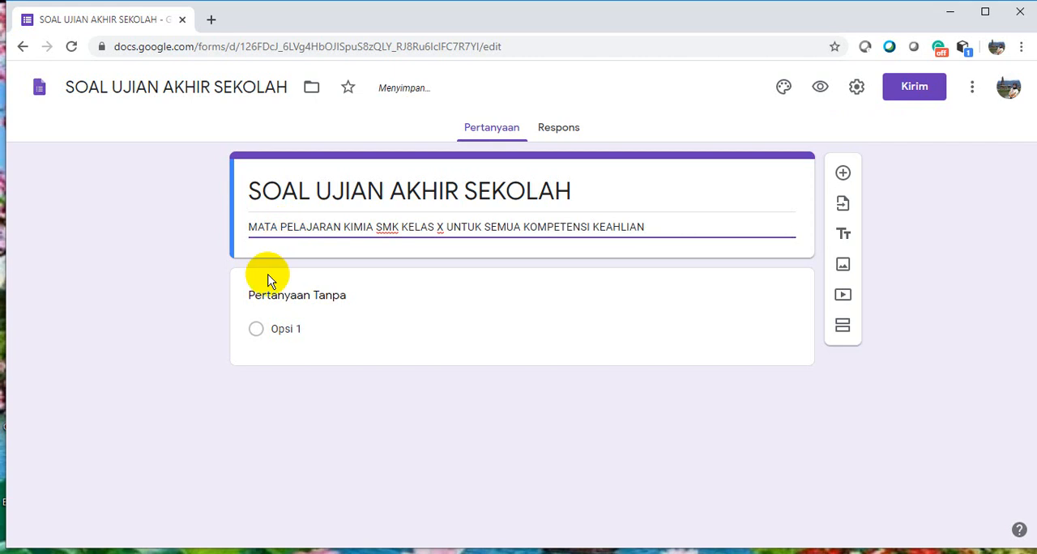
Replace the untitled multiple-choice question's text with "Salah satu contoh dari perubahan fisika adalah"
click(360, 316)
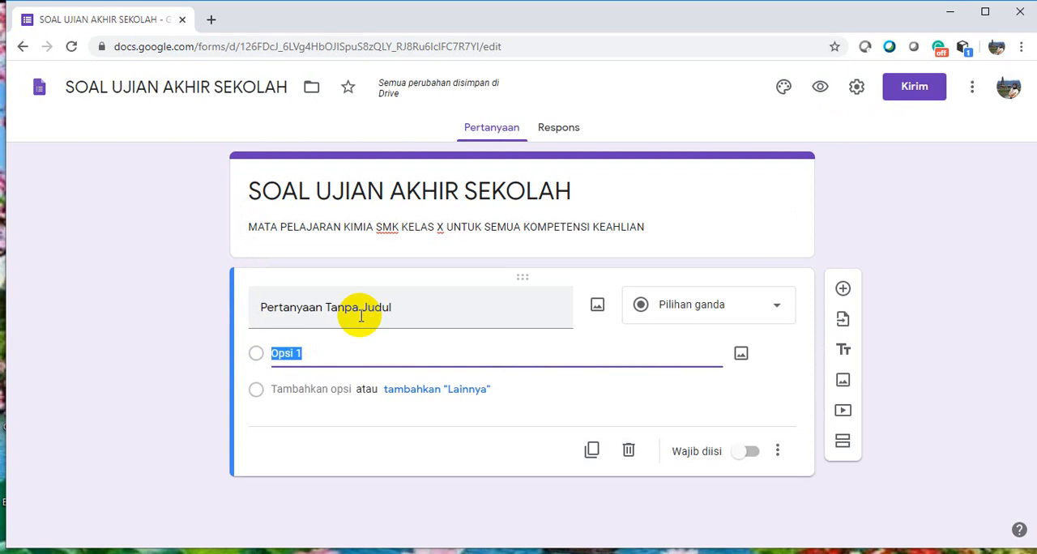
click(778, 308)
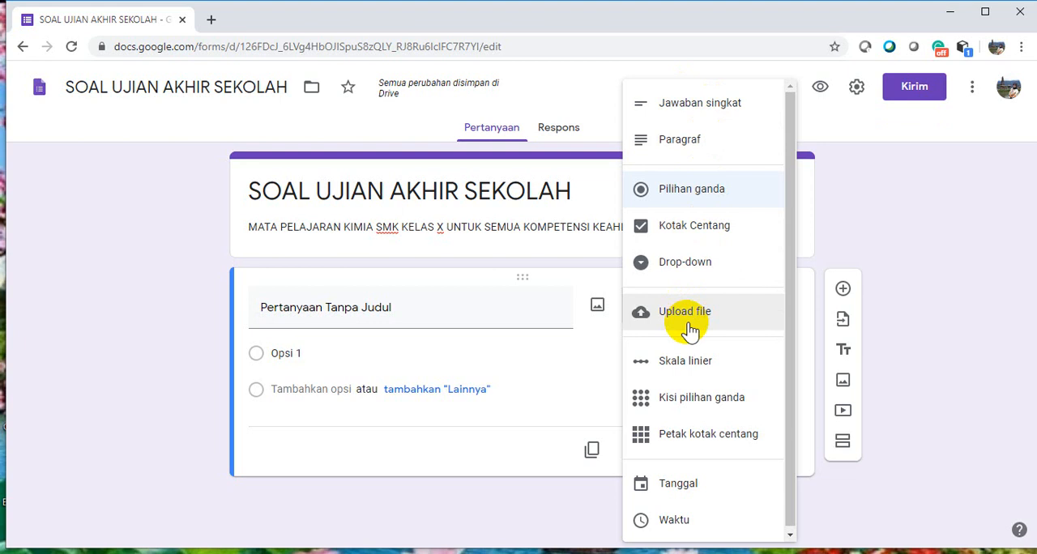
click(546, 311)
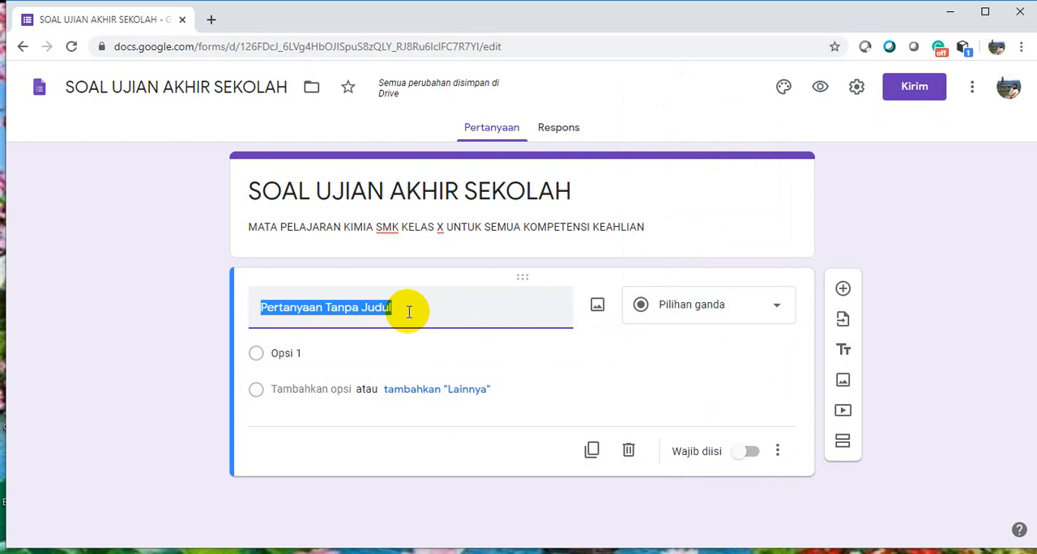
click(351, 307)
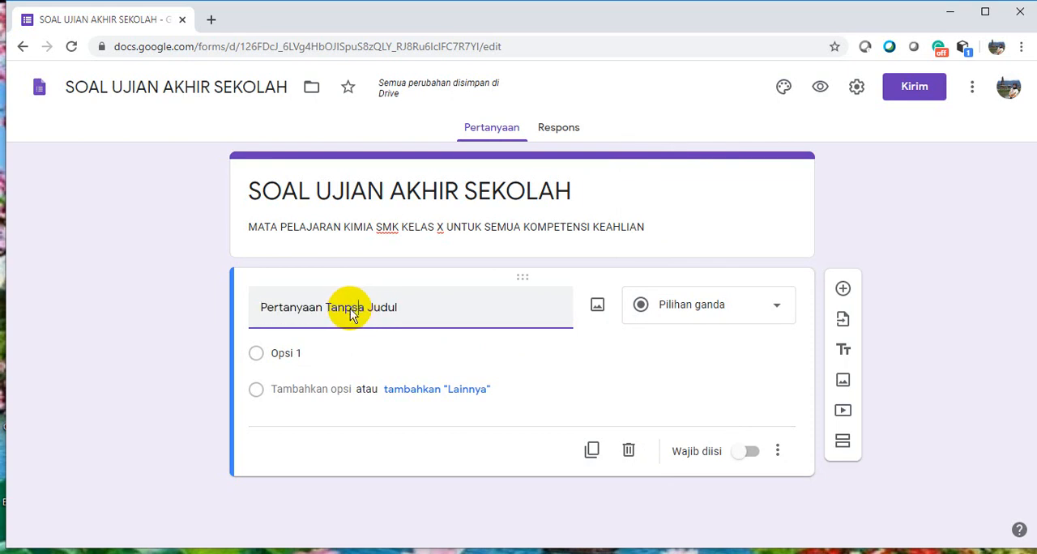
text(s)
click(403, 310)
drag(402, 310, 250, 310)
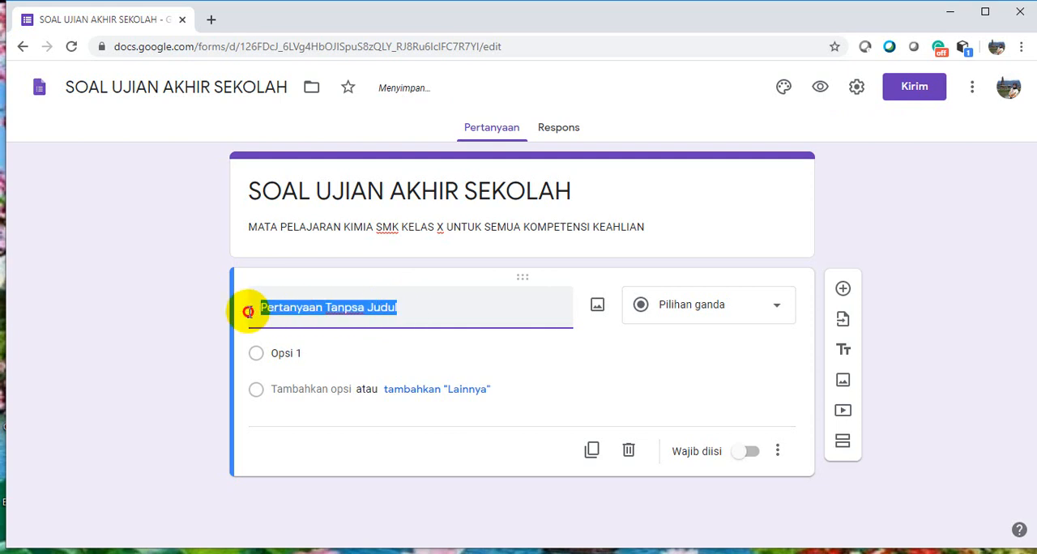
text(Sa)
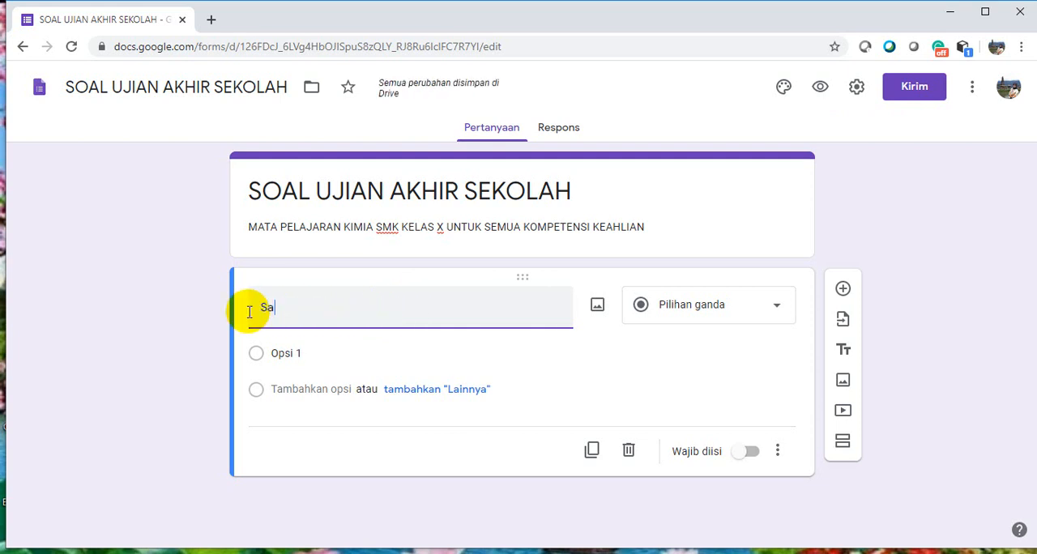
text(lah )
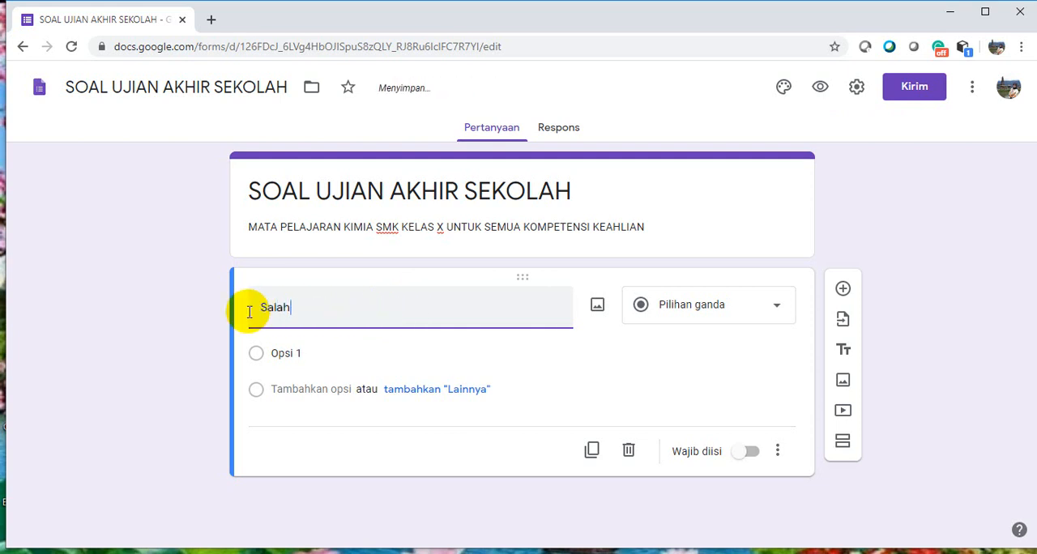
text(sa)
text(y)
text(tu )
text(conto)
text(h dari)
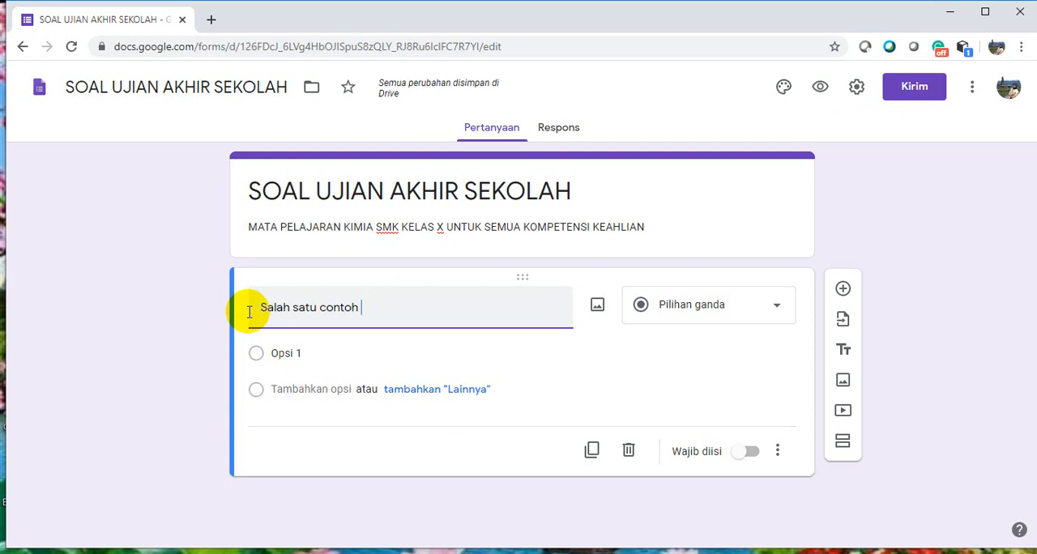
text( peru)
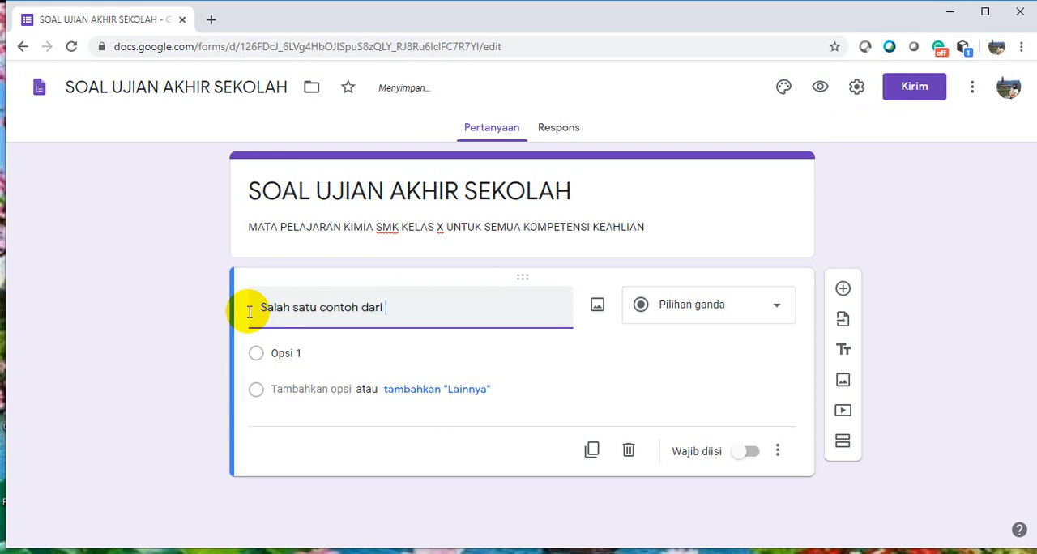
text(bahan fisika ada)
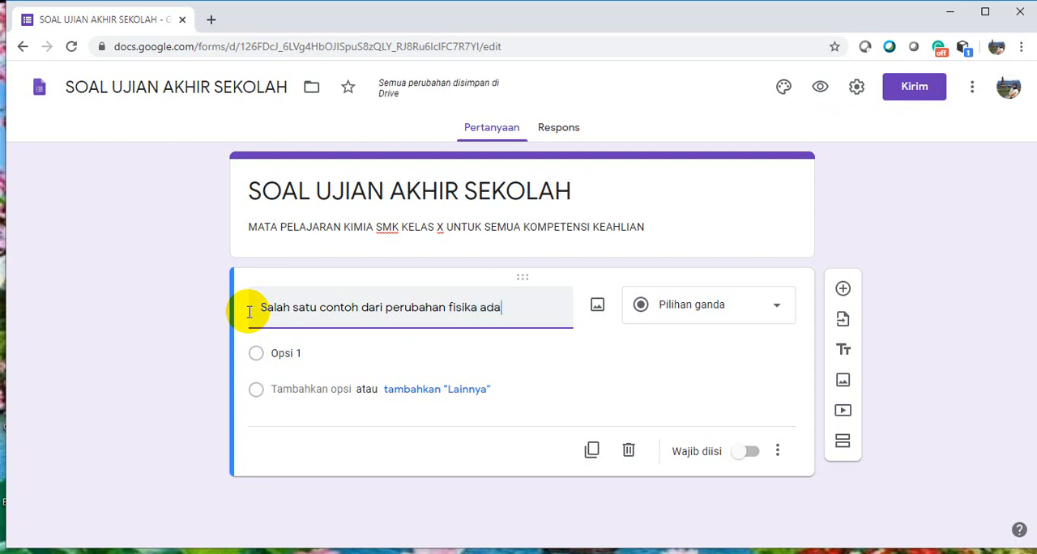
text(lah)
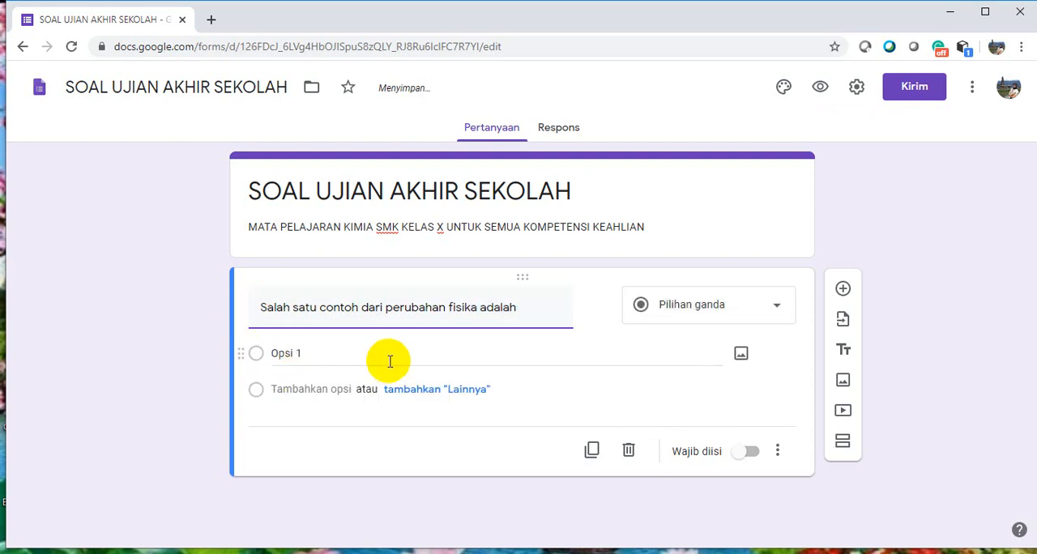
Set the question's first answer option to "Besi berkarat"
click(313, 357)
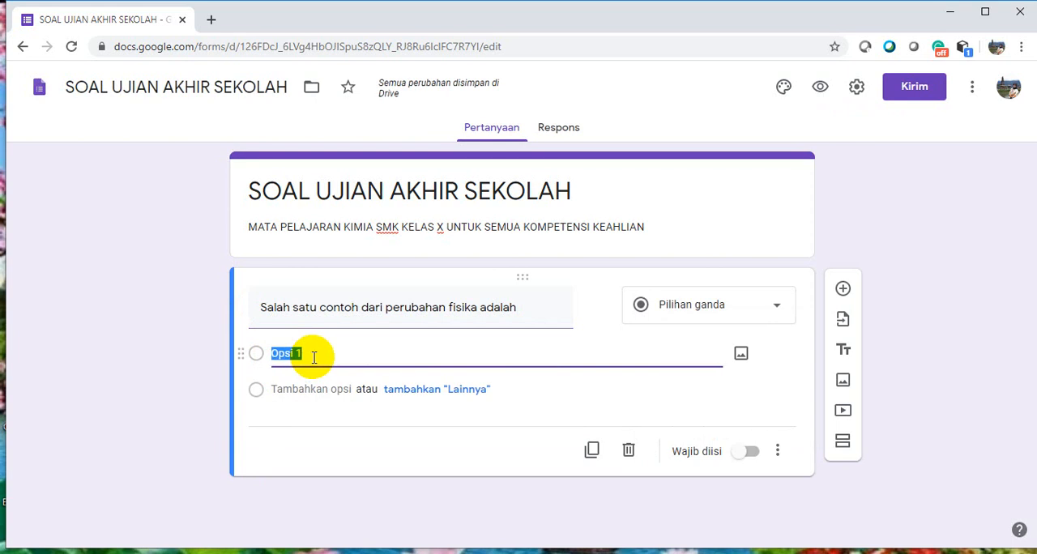
text(B)
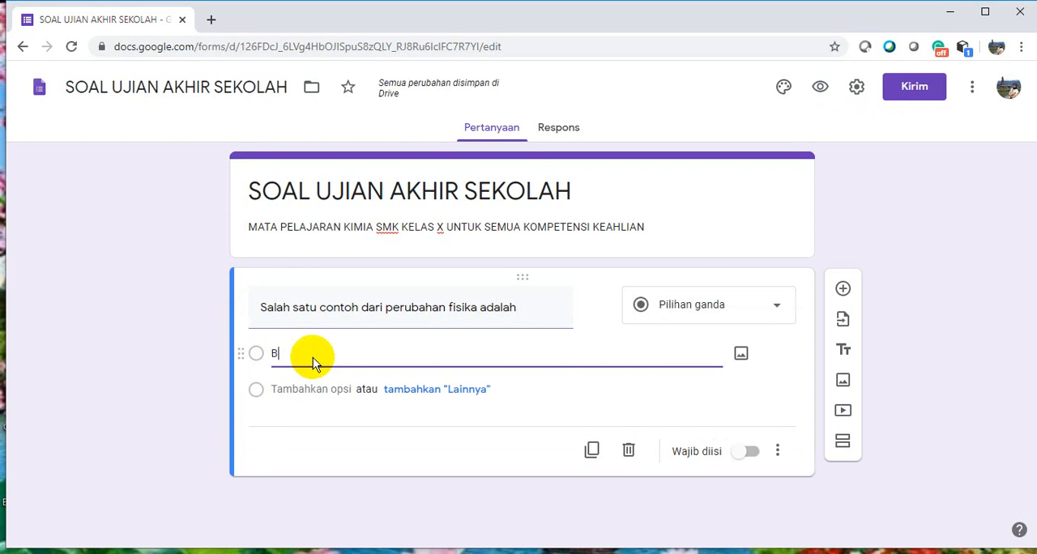
text(esi berkarat)
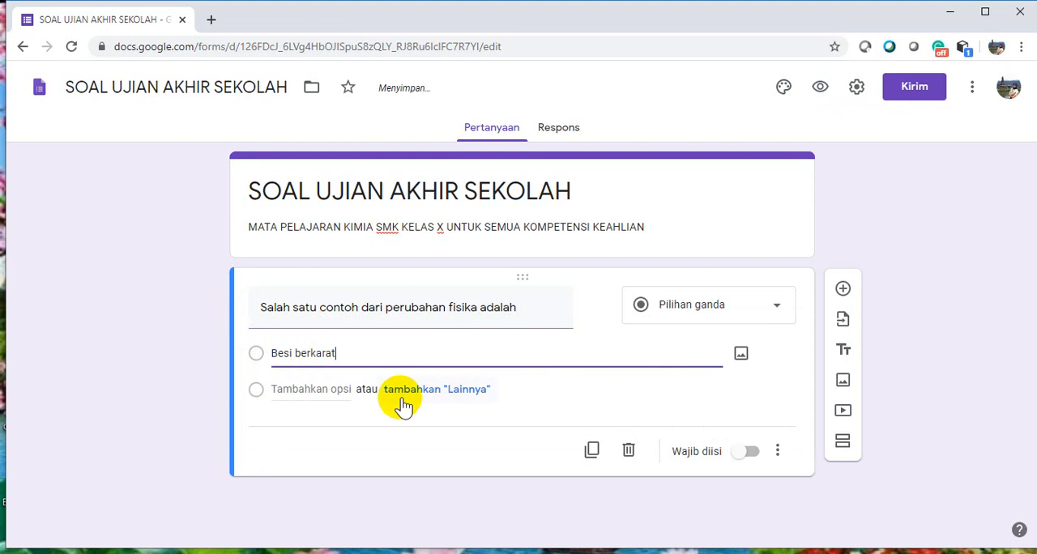
Add a "Lainnya" choice and a second answer option reading "daun yang berubah warna menjadi coklat" to the physical-change question
click(454, 395)
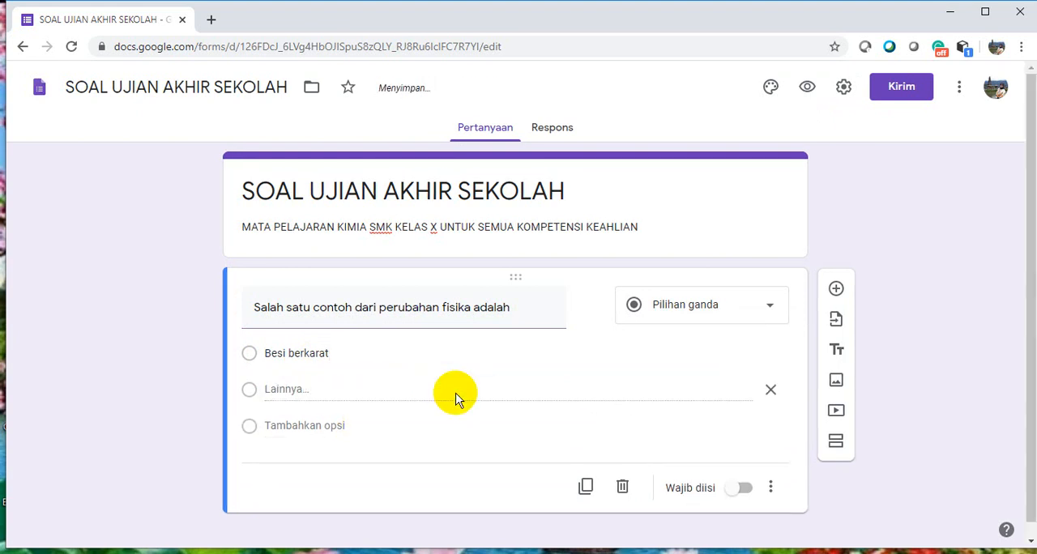
click(322, 426)
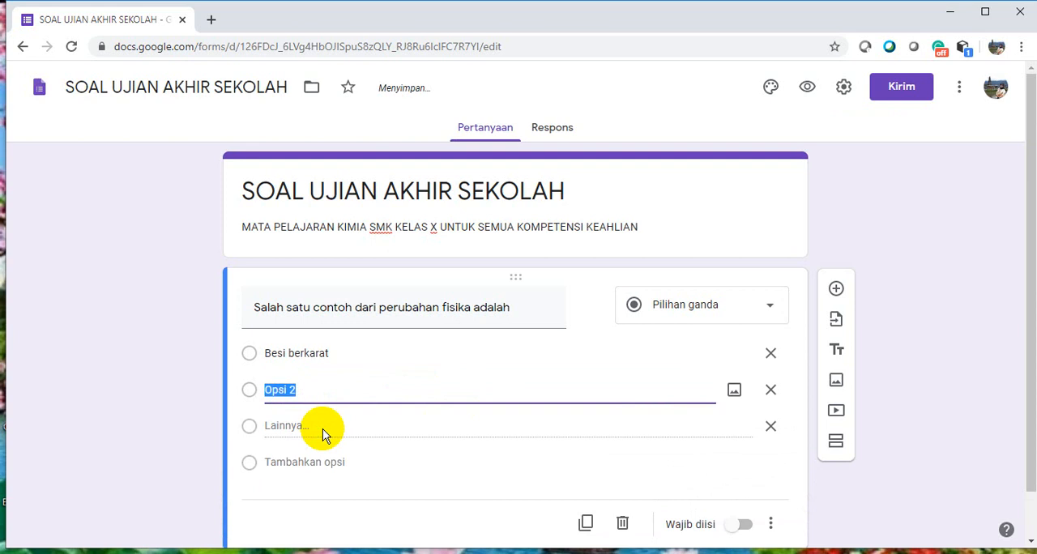
text(dau)
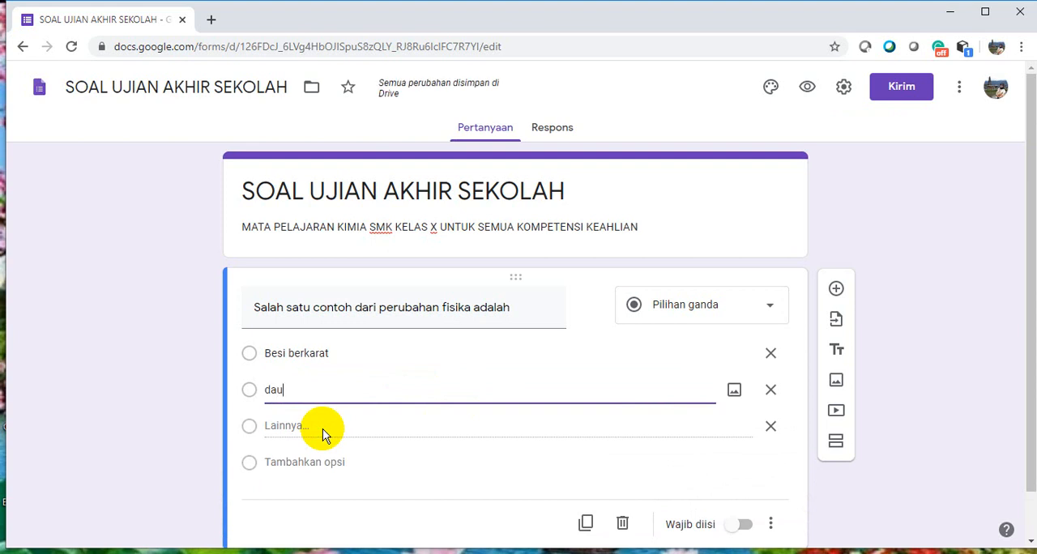
text(n yang )
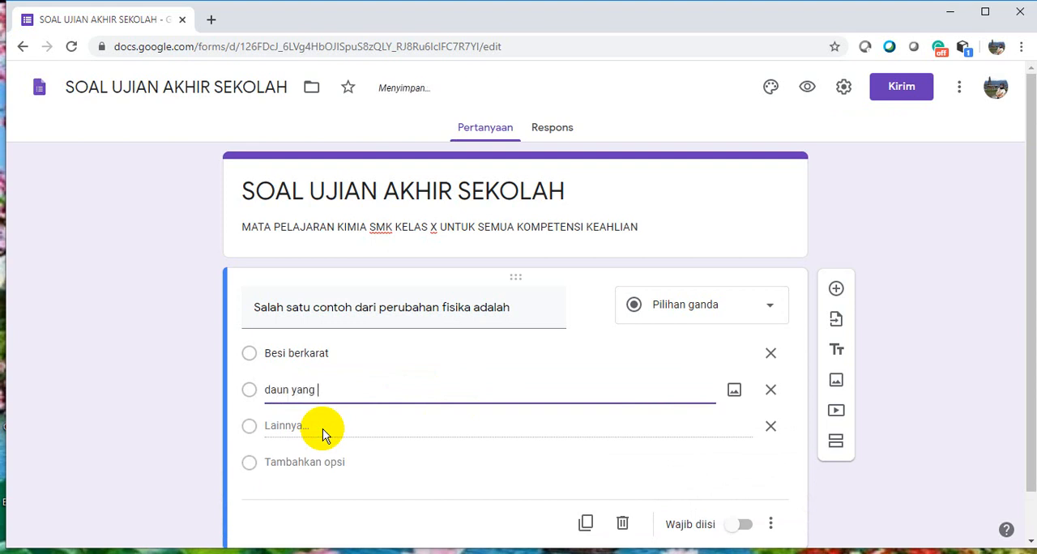
text(berun)
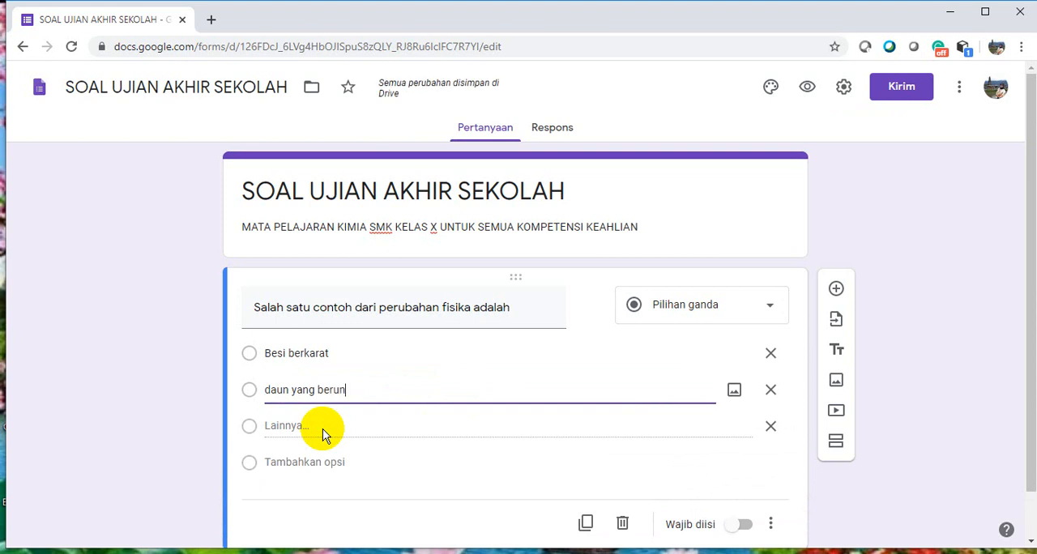
key(BackSpace)
text(ah )
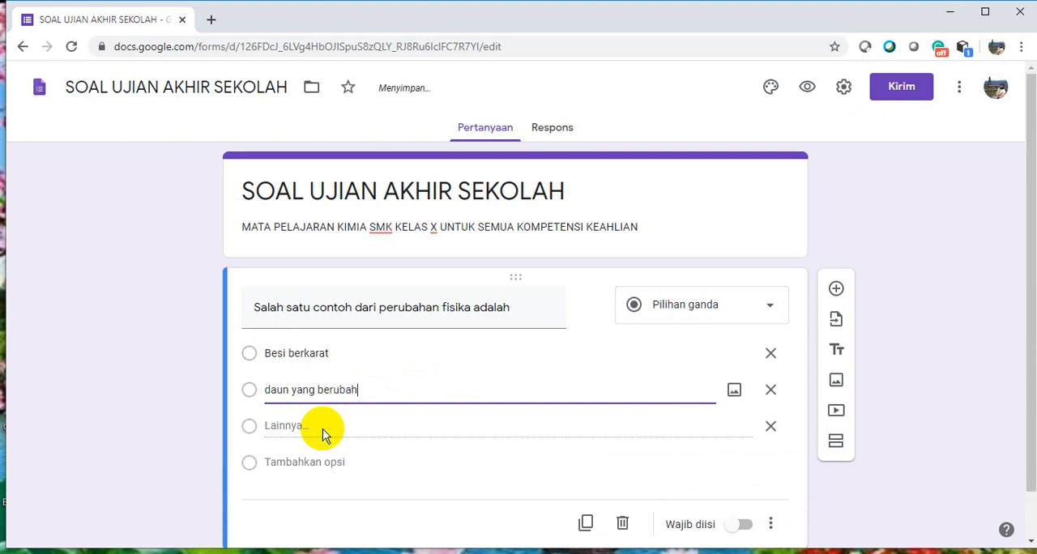
text(warna menjadi )
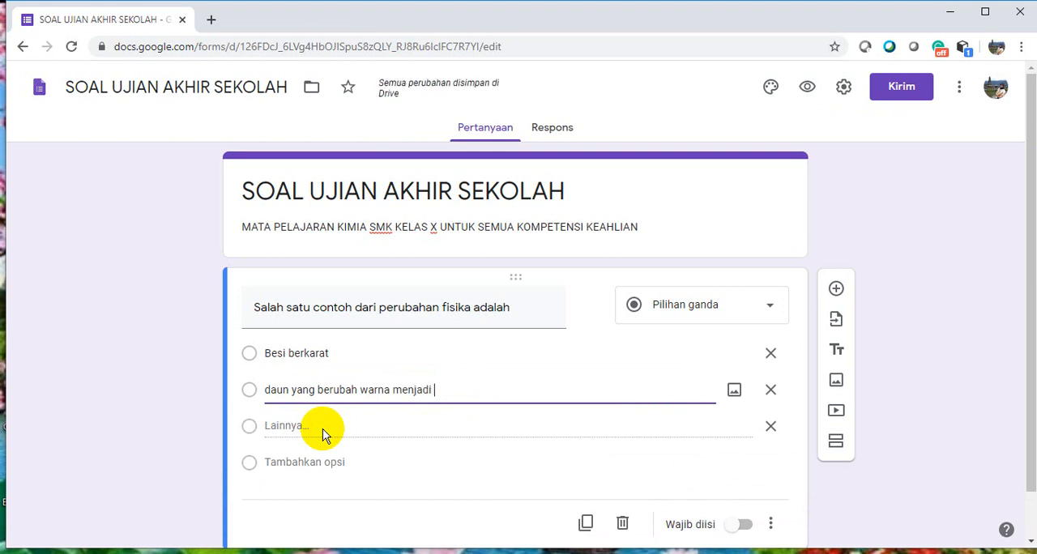
text(coklat)
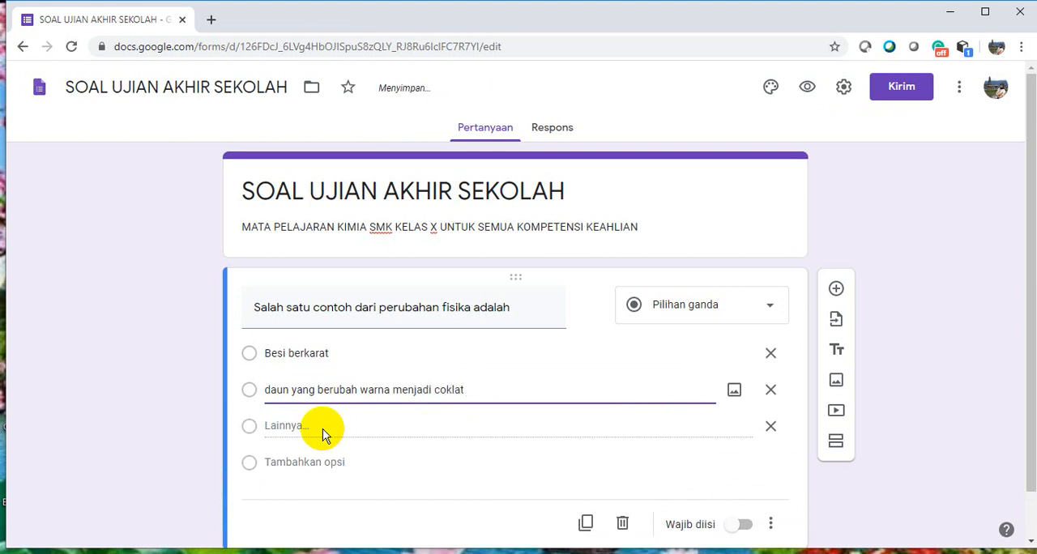
Add a third answer option "Es mencair" and a fourth answer option "nasi yang basi"
click(331, 460)
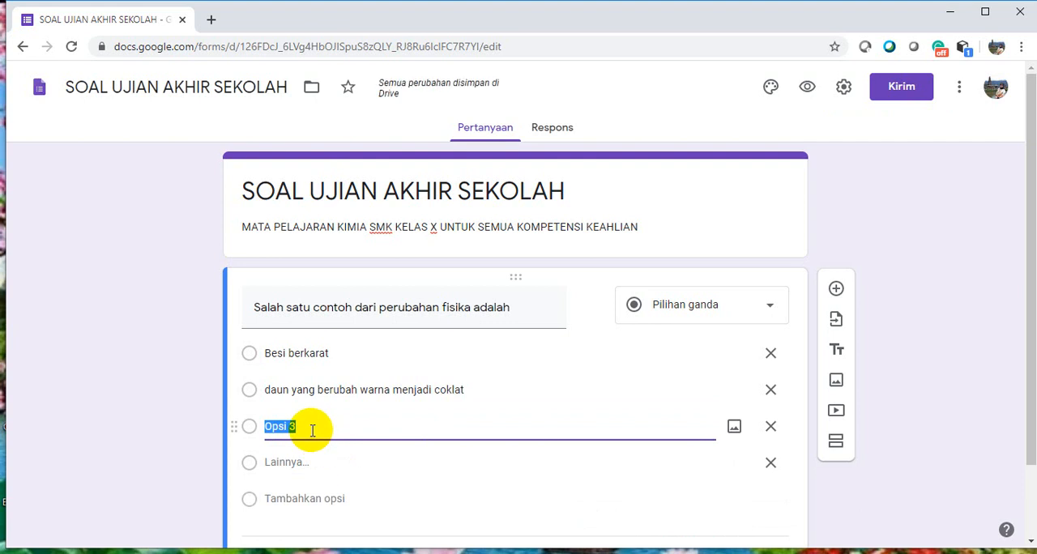
text(Es mencair)
click(312, 498)
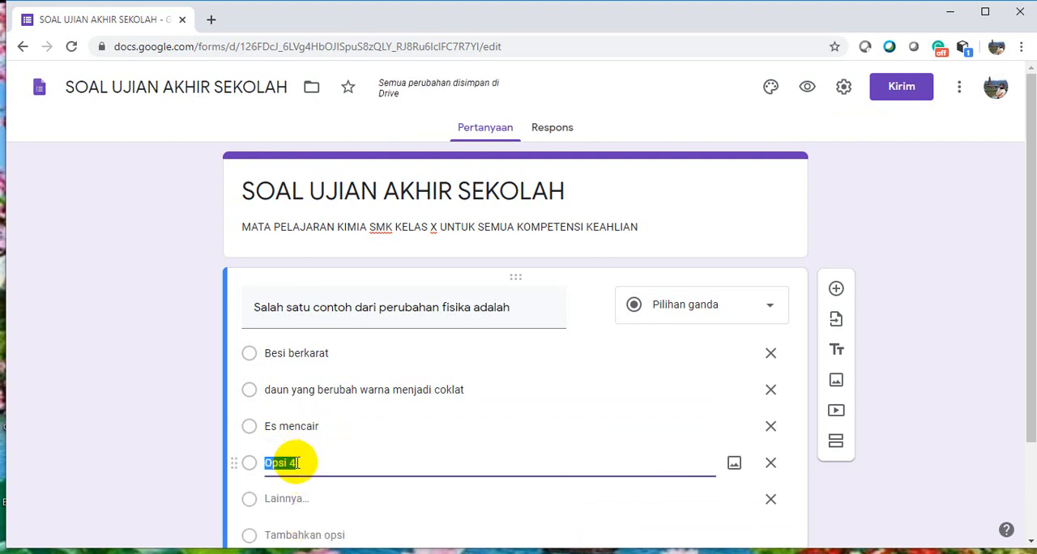
text(nasi yang basi)
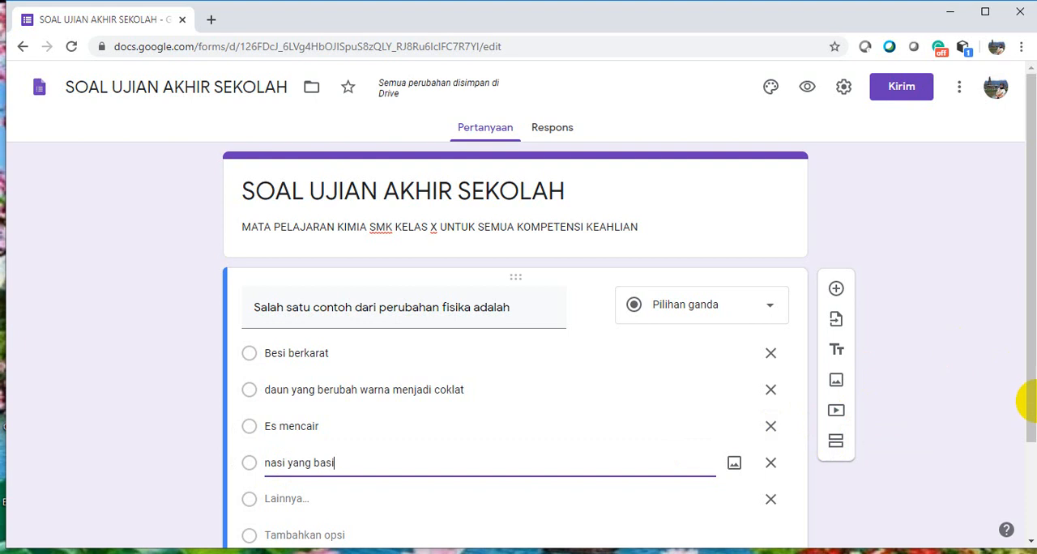
Remove the "Lainnya" choice from the first question and make the question required
drag(1029, 407, 1029, 441)
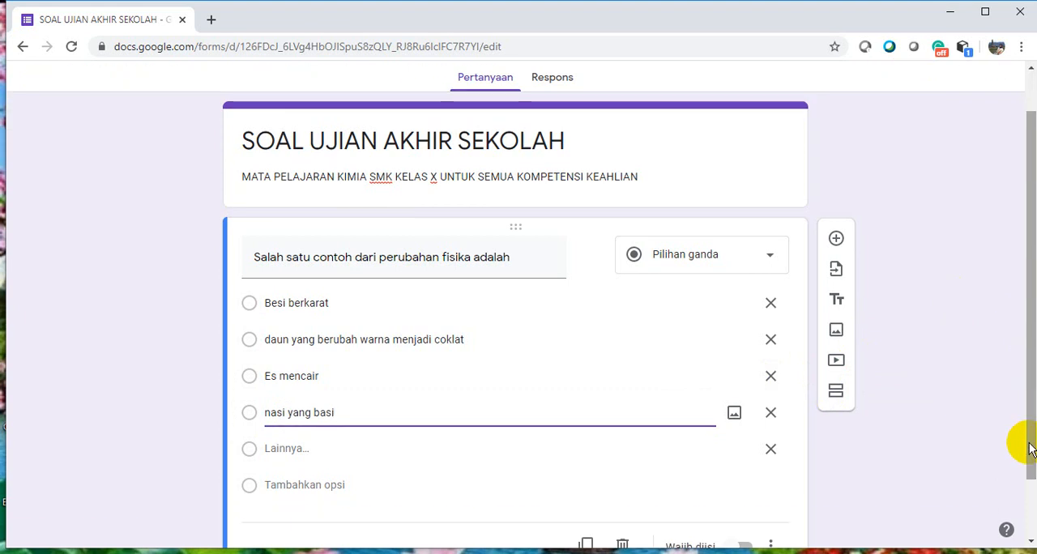
click(771, 449)
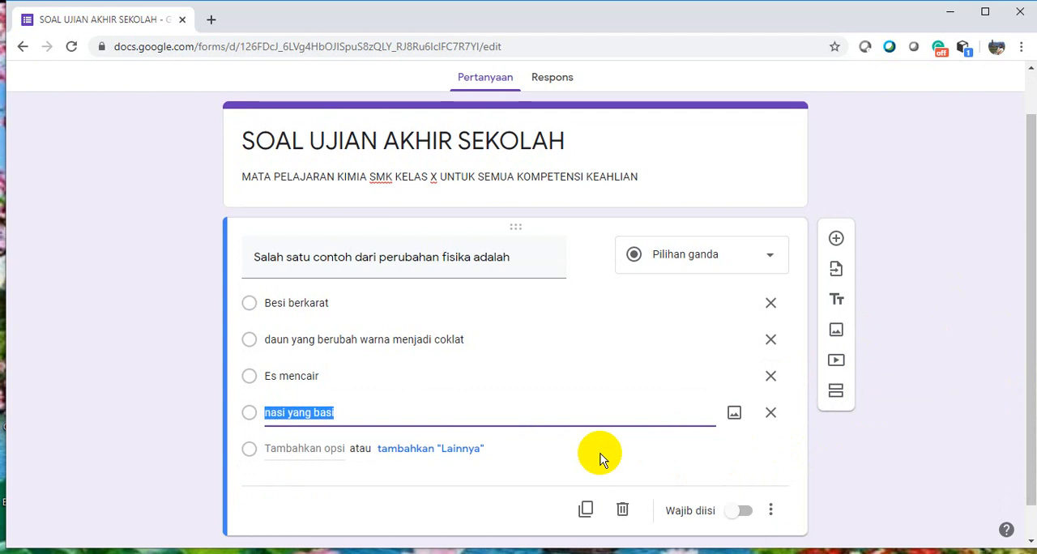
click(738, 517)
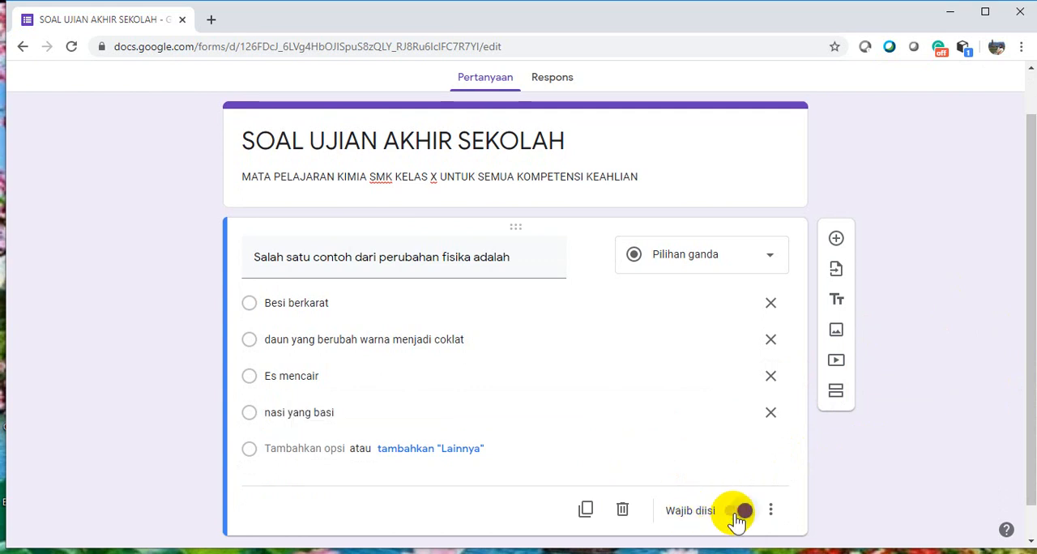
Add a new multiple-choice question with the text "Pada gambar berikut merupakan suatu perubahan yang biasa dikenal dengan perubahan ....."
drag(1030, 430, 1031, 463)
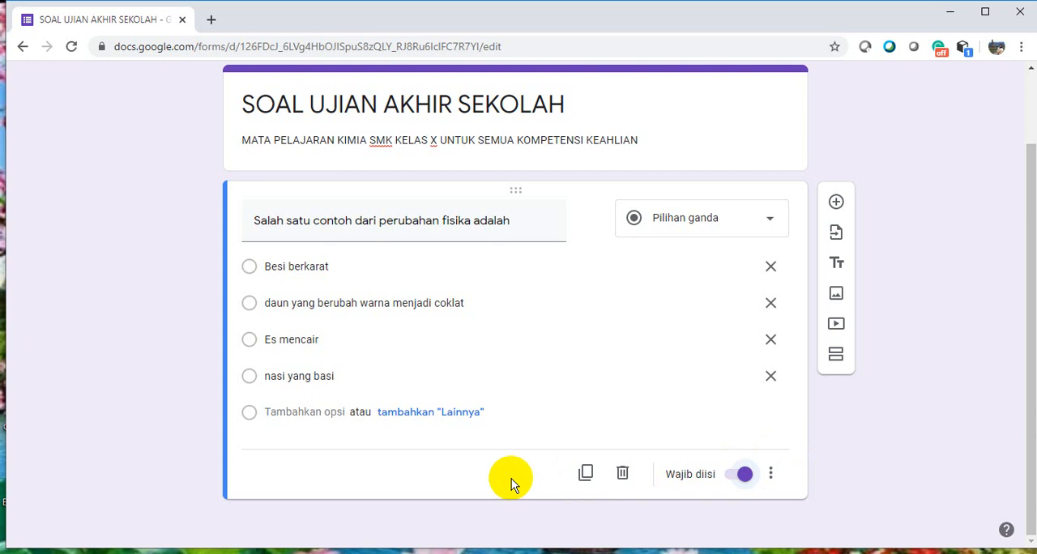
click(836, 204)
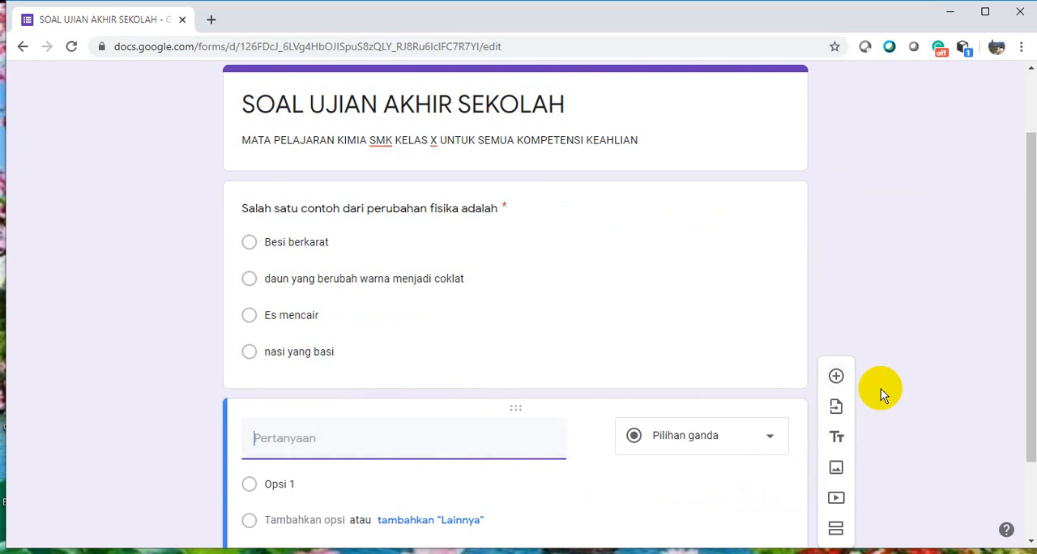
drag(1031, 406, 1031, 460)
click(362, 374)
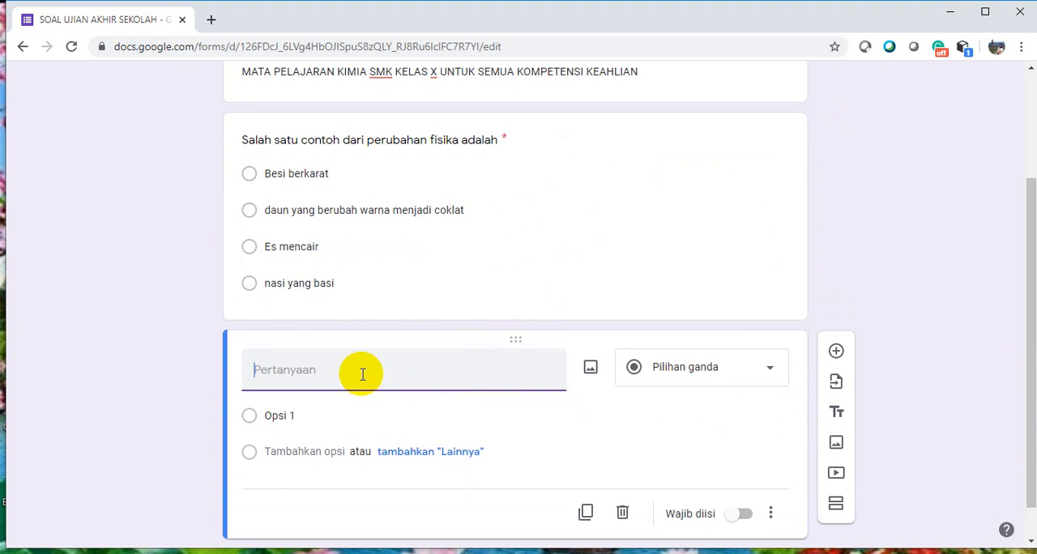
text(Pada gambar berikut  merupa)
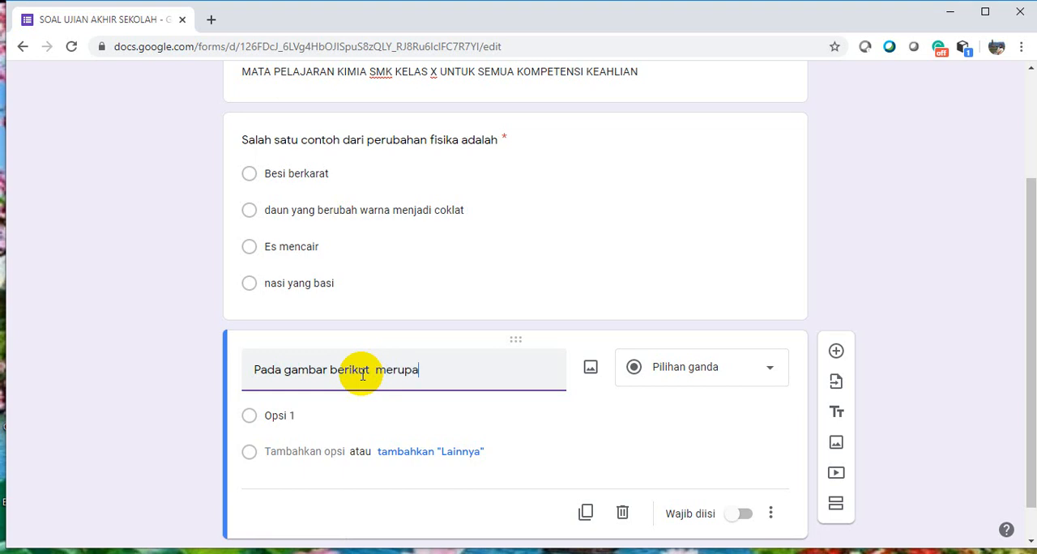
text(kan suatu perub)
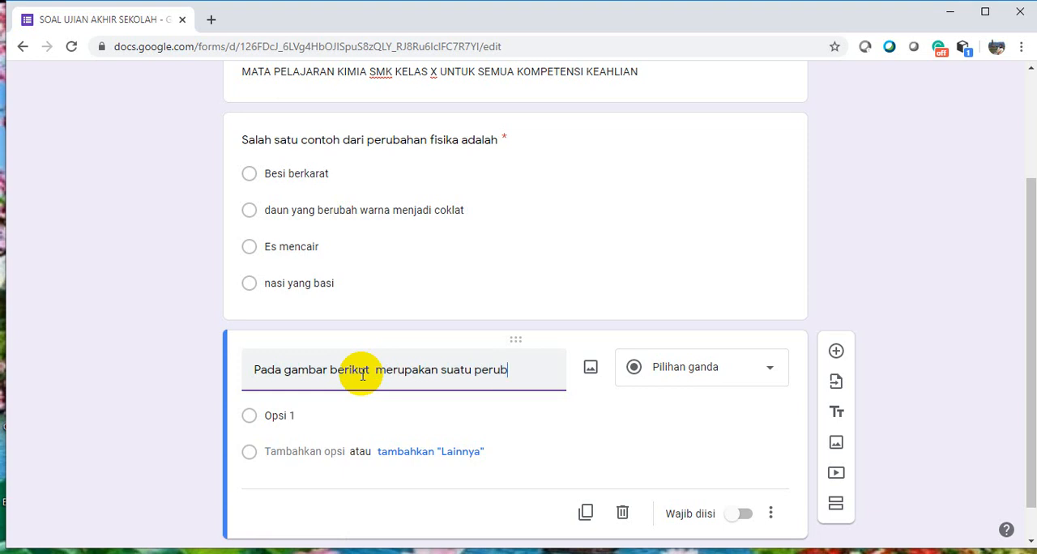
text(ahan d)
key(BackSpace)
text(yang)
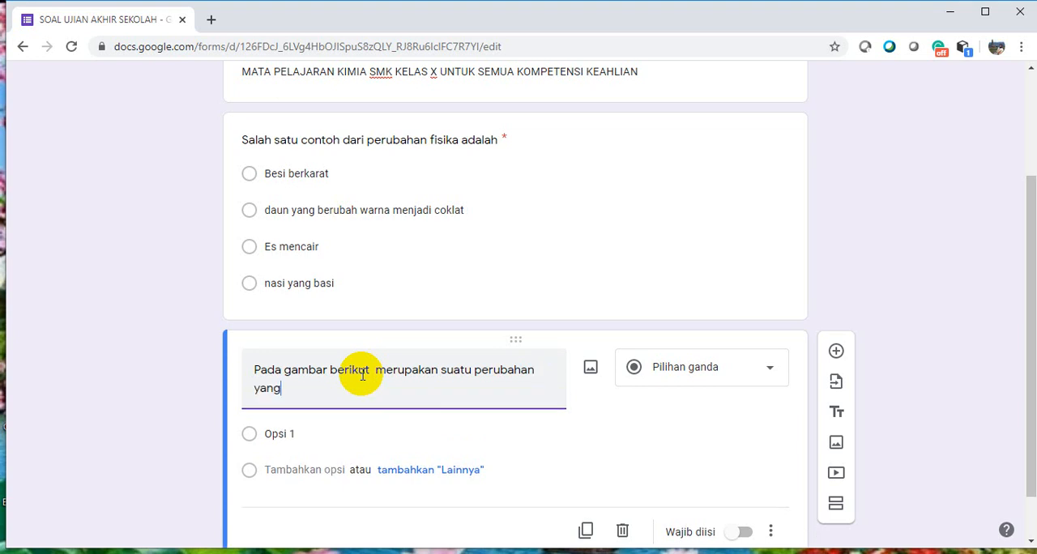
text( biasa dikenal dengan p)
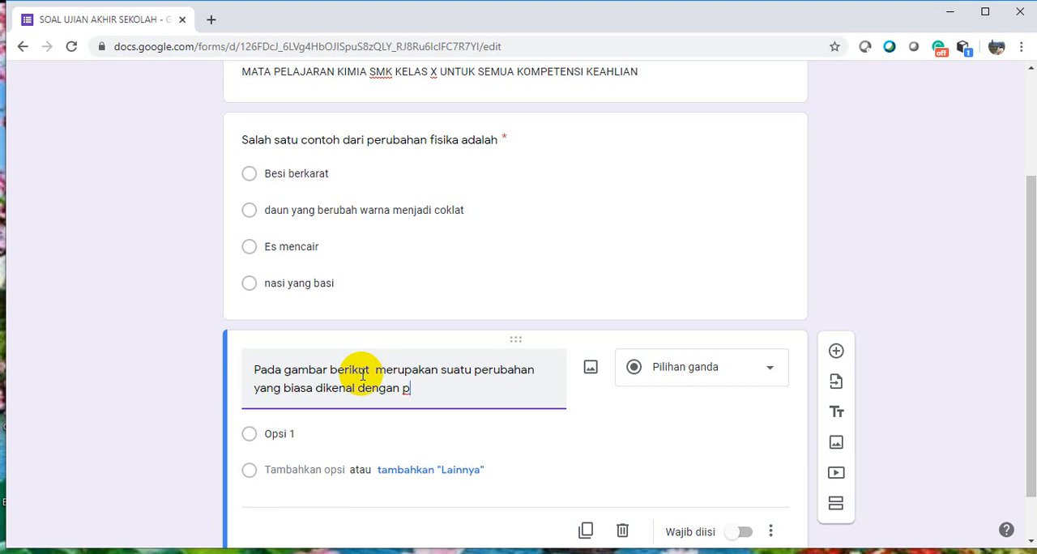
text(erubahan a)
key(BackSpace)
text(.....)
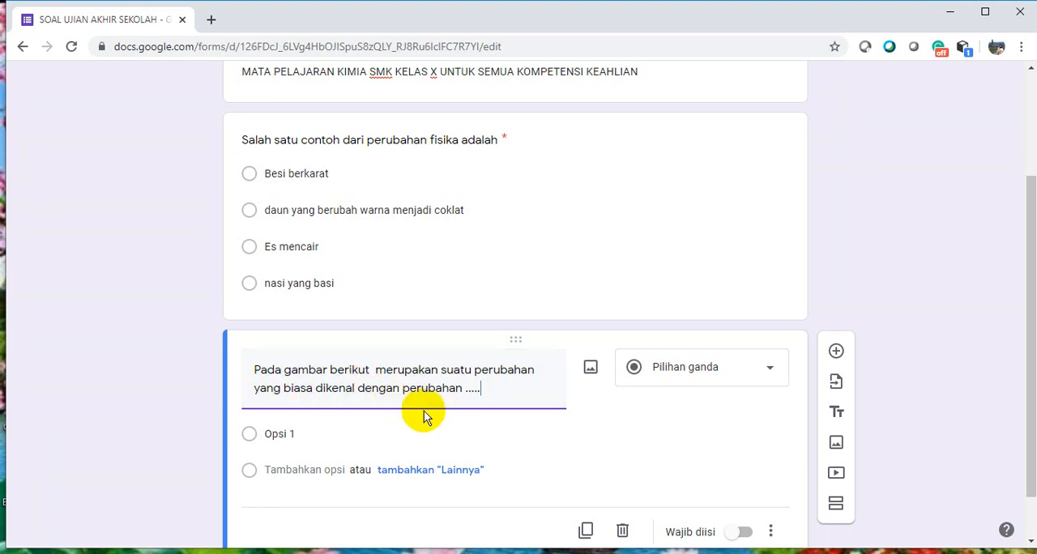
Insert the image apel3 from the GAMBAR KIMIA folder as a separate image item below the second question
click(836, 447)
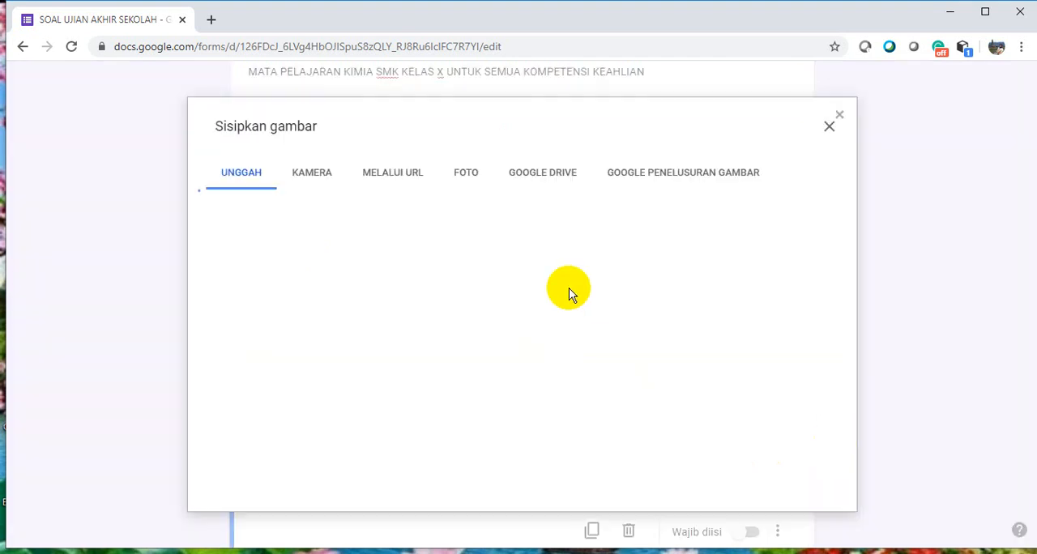
click(525, 401)
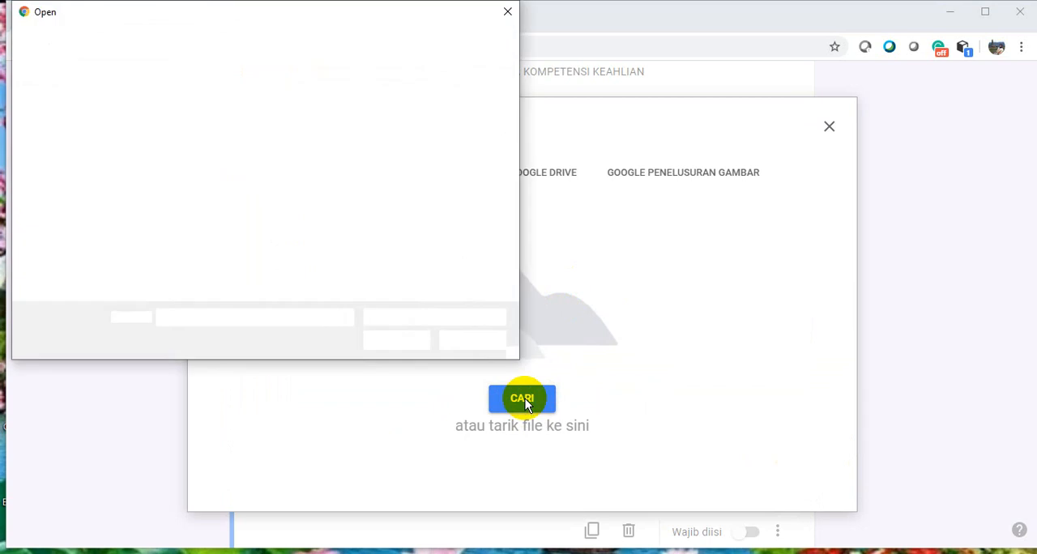
drag(511, 82, 512, 116)
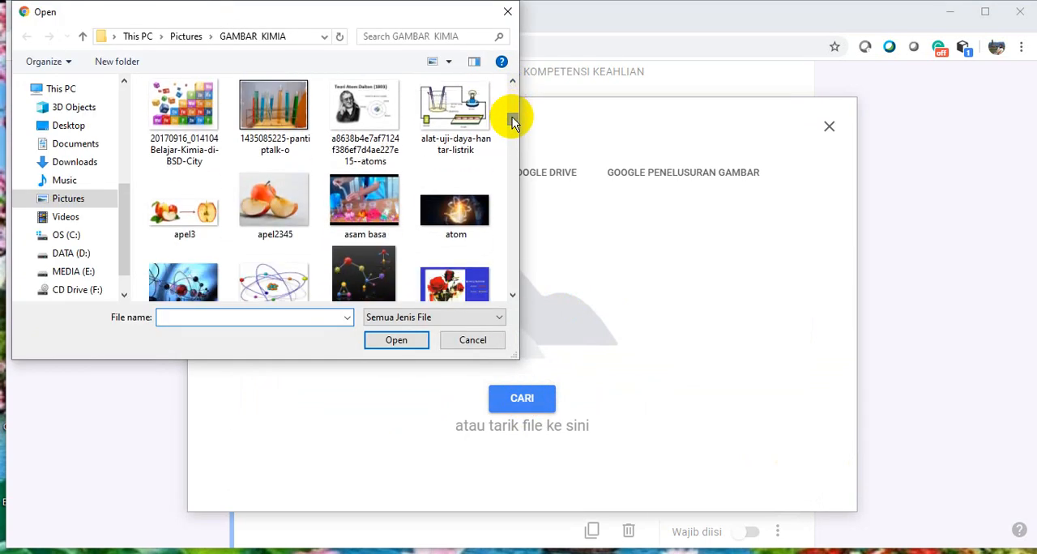
click(181, 220)
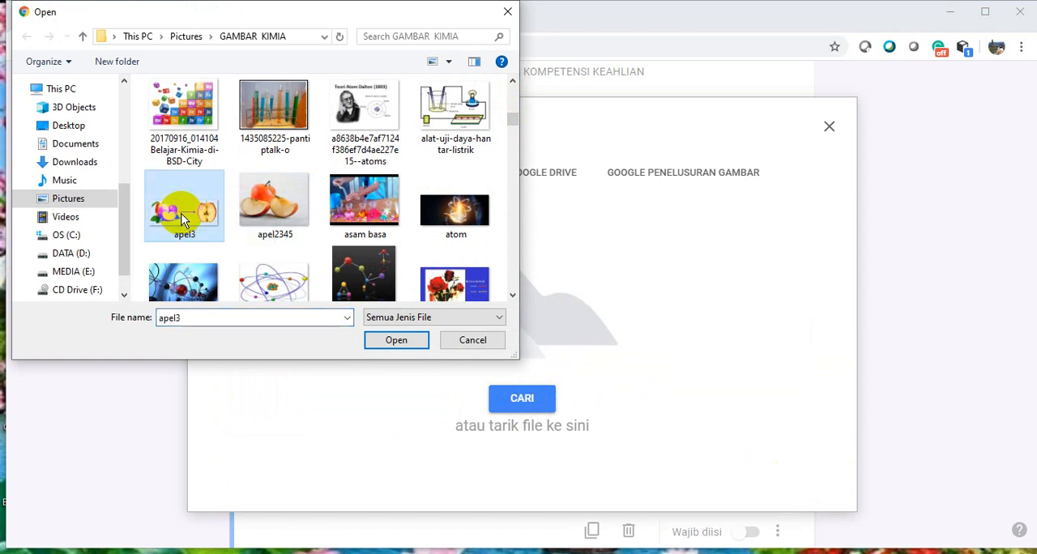
click(396, 341)
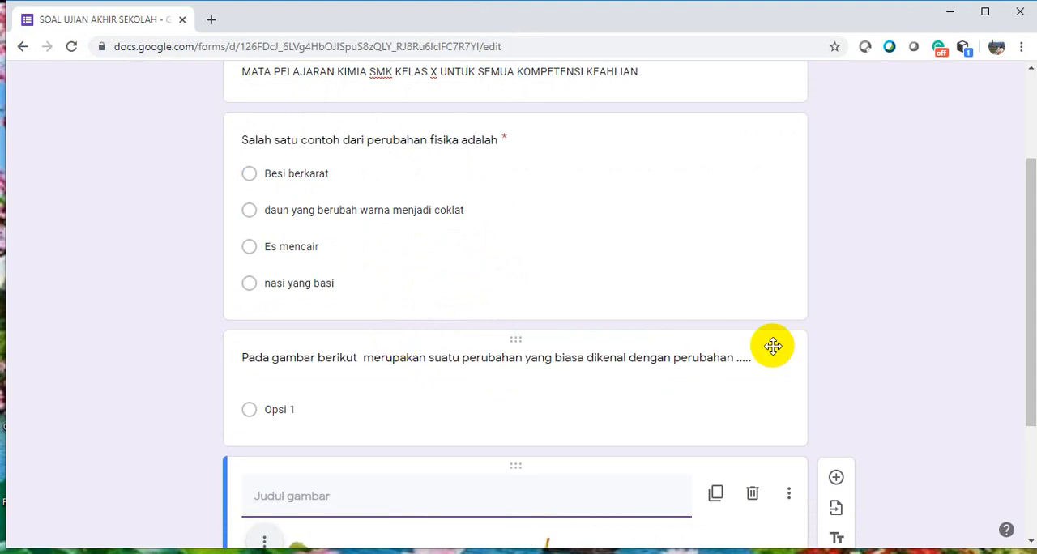
Set the second question's first answer option to "fisika", then add a "Lainnya" choice and a second option "zat"
drag(1031, 395, 1027, 478)
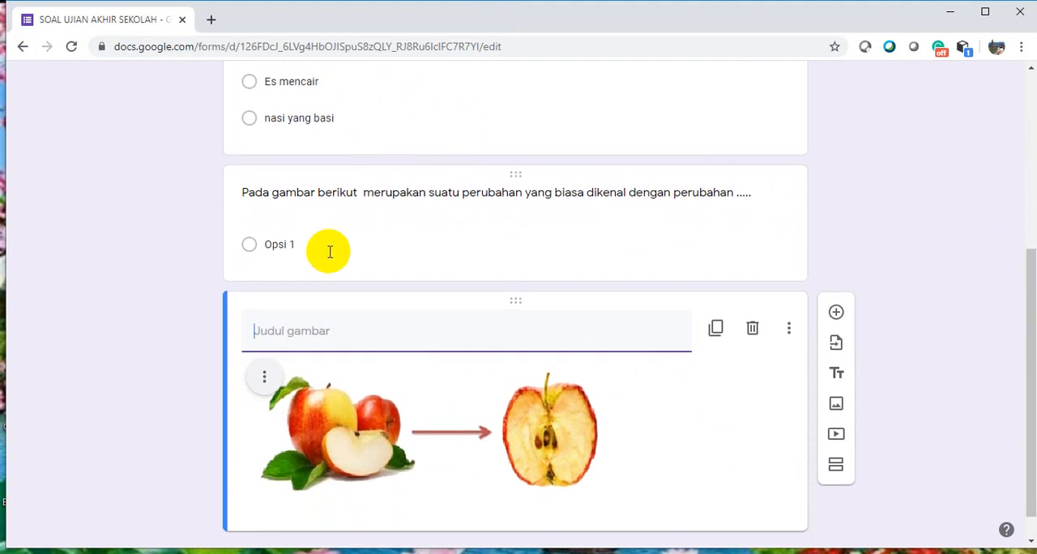
click(286, 245)
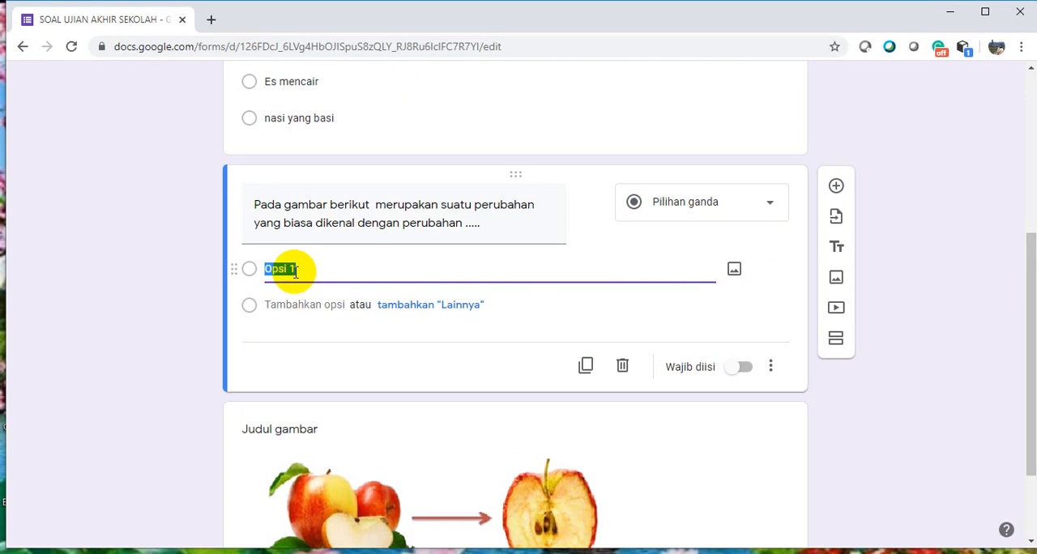
text(fisika)
click(454, 308)
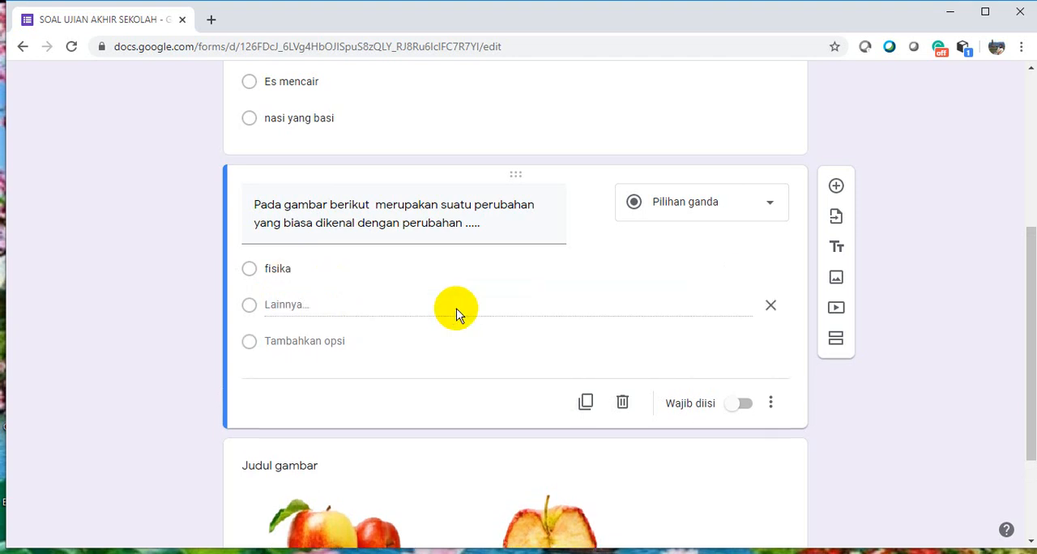
click(336, 341)
text(zat)
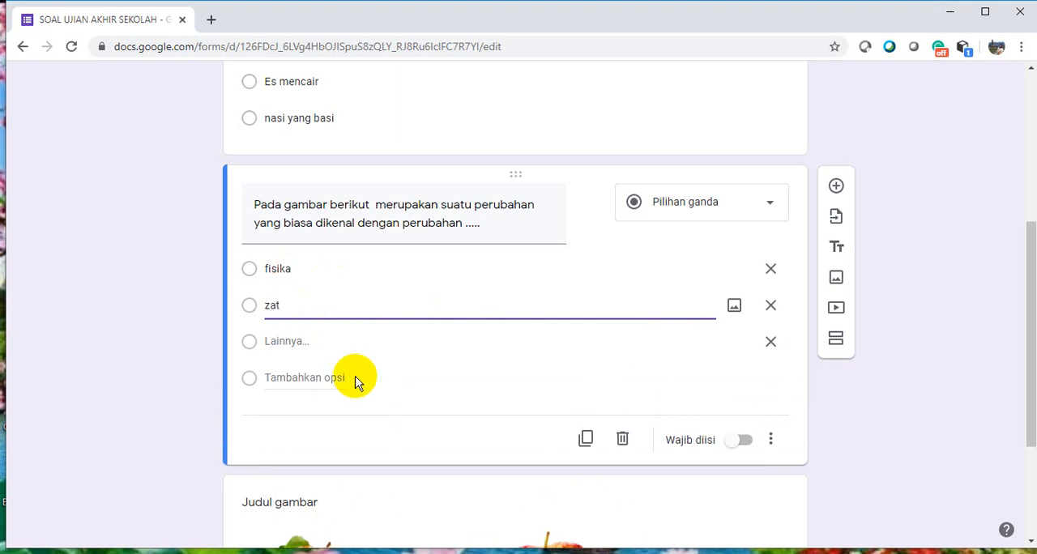
Add "materi" and "kimia" as the third and fourth answer options of the second question
click(341, 377)
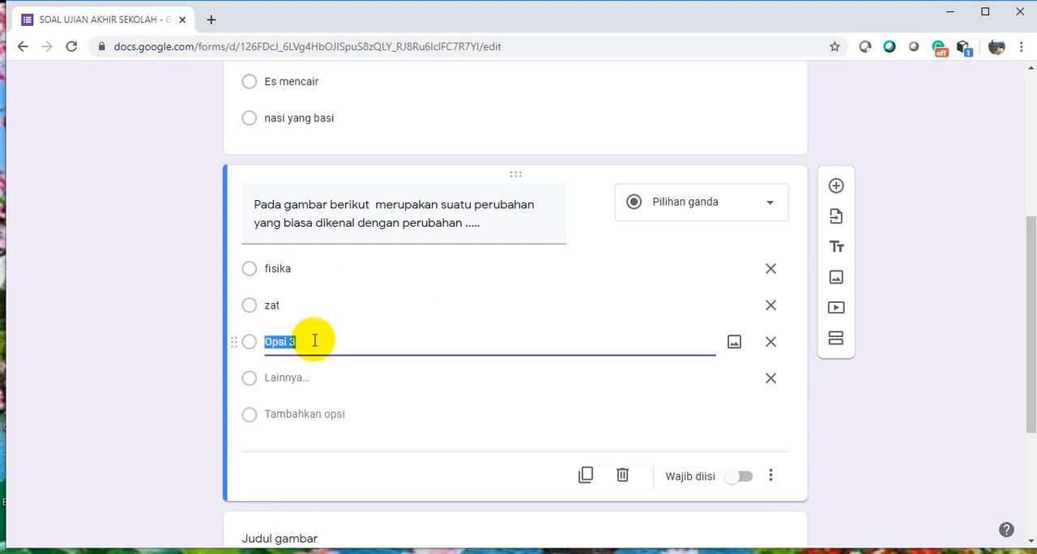
text(materi)
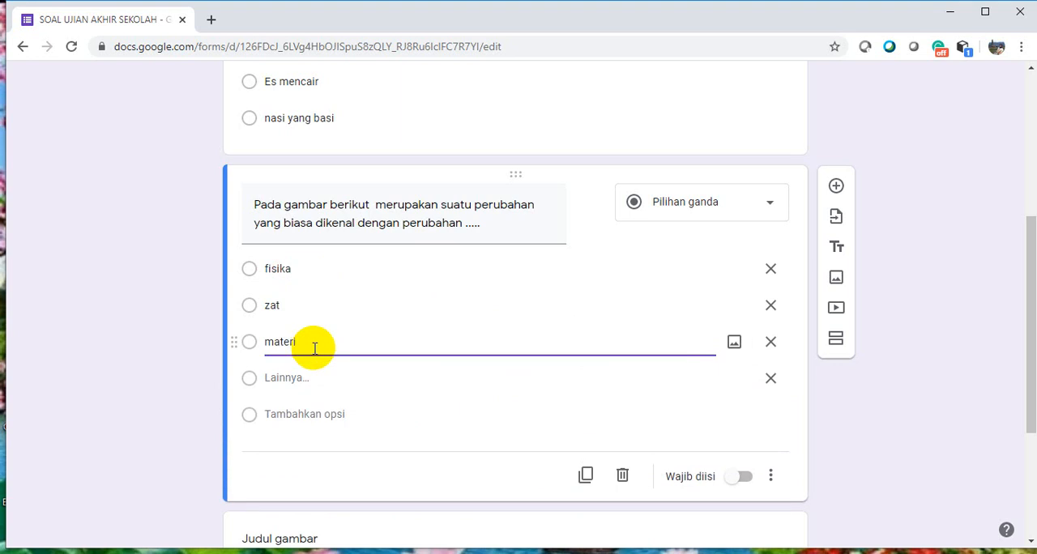
click(318, 416)
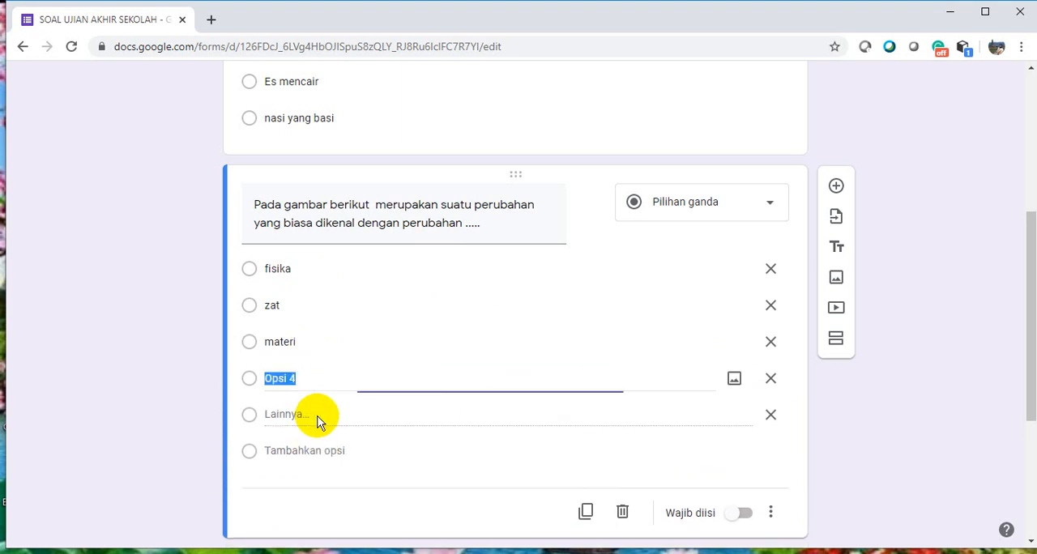
text(kimia)
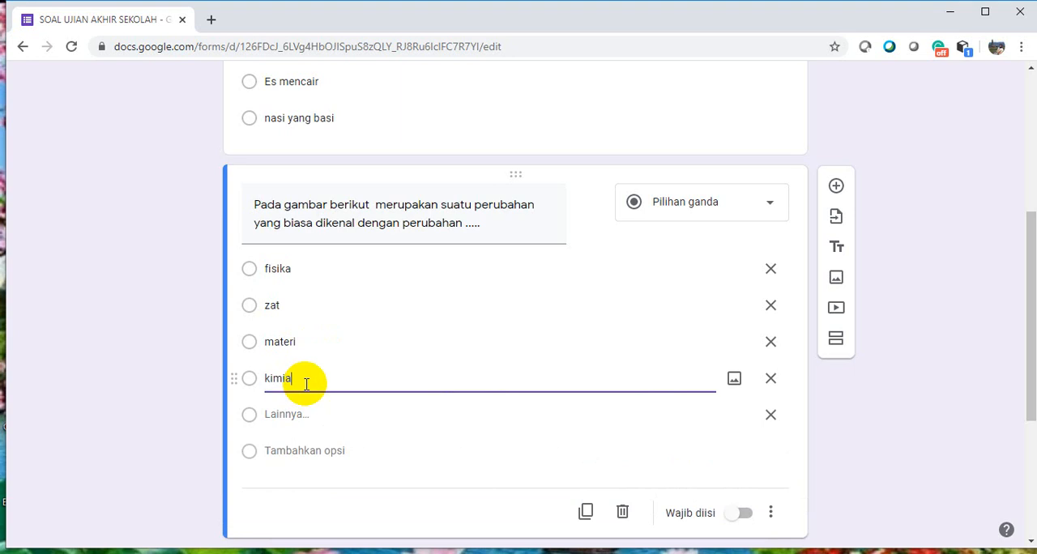
Remove the "Lainnya" choice from the second question and make the question required
click(770, 414)
click(701, 482)
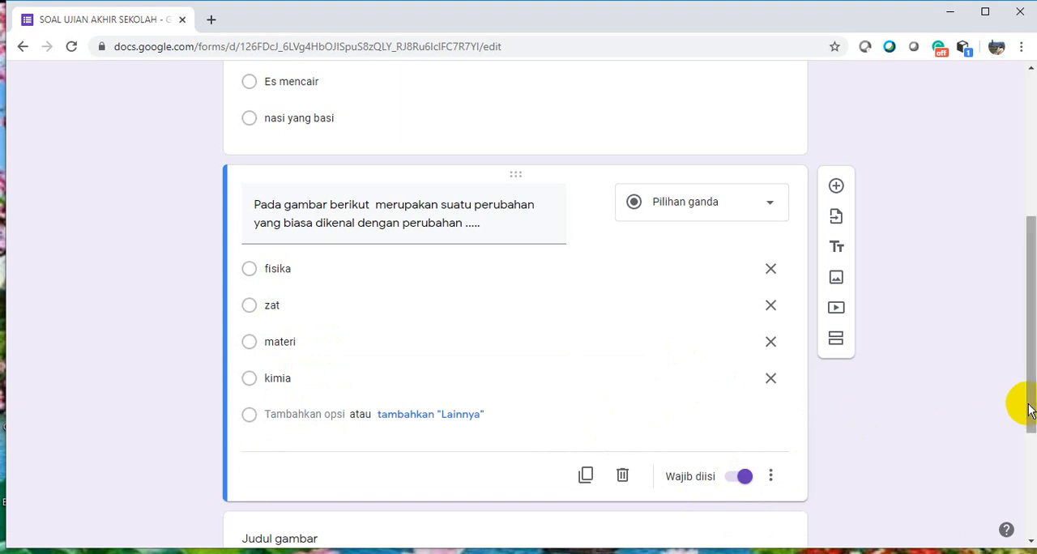
In the form settings, limit respondents to 1 response and enable shuffling of the question order
drag(1031, 411, 1031, 236)
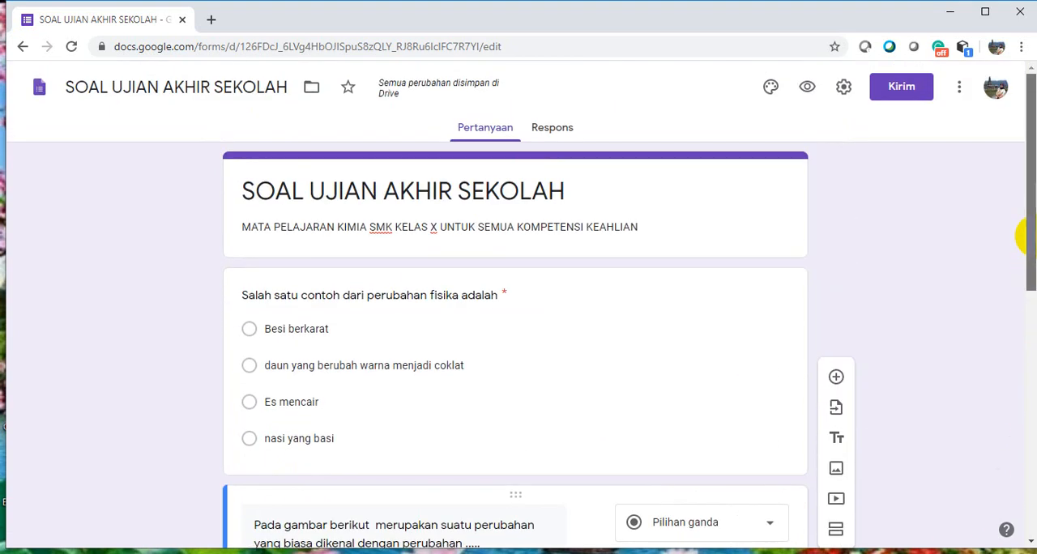
click(842, 89)
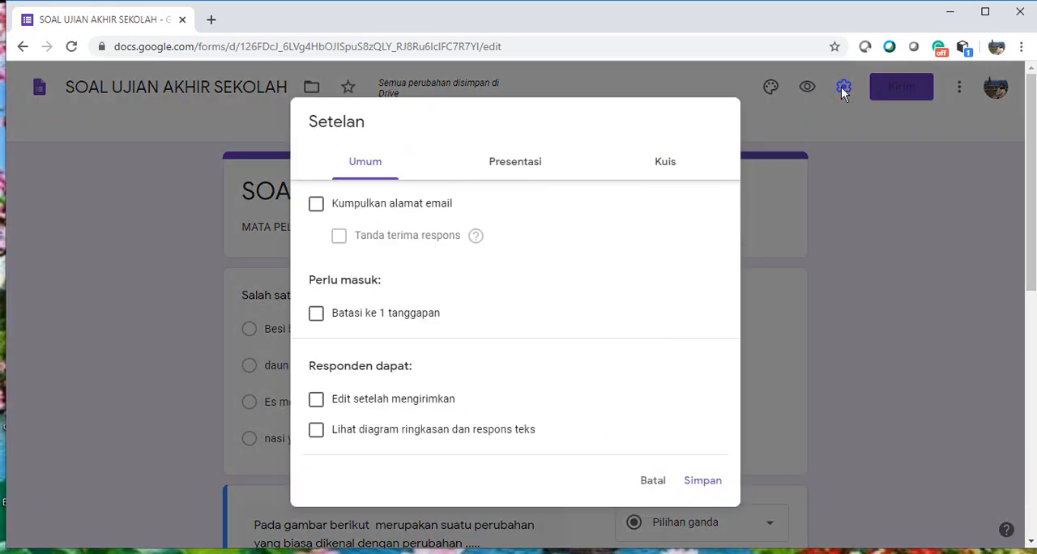
click(317, 314)
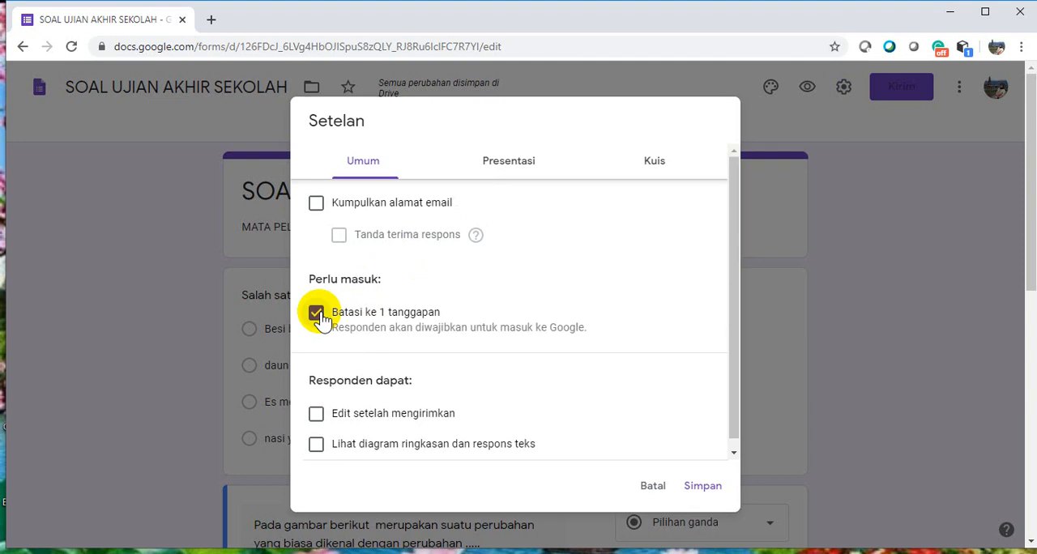
click(520, 167)
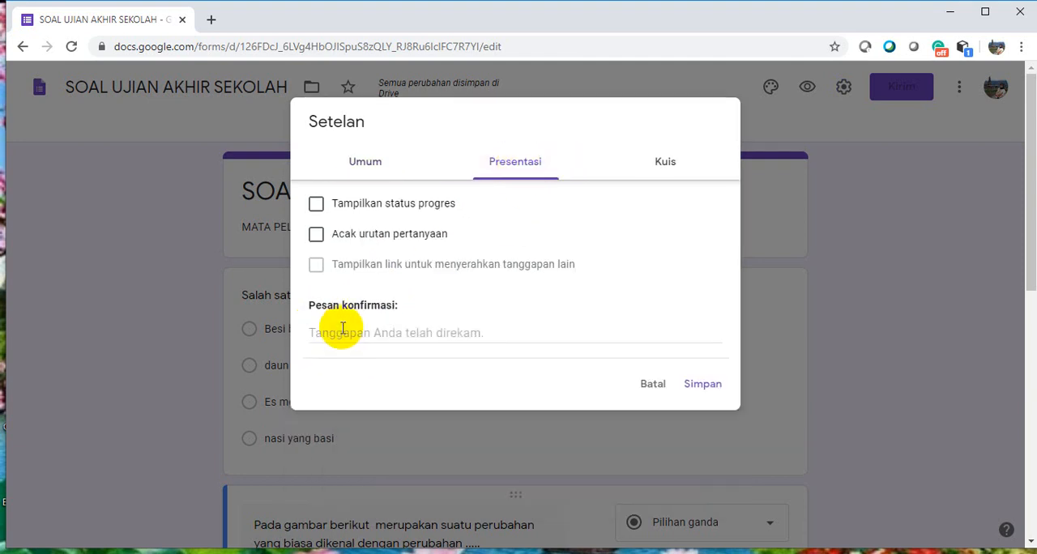
click(318, 237)
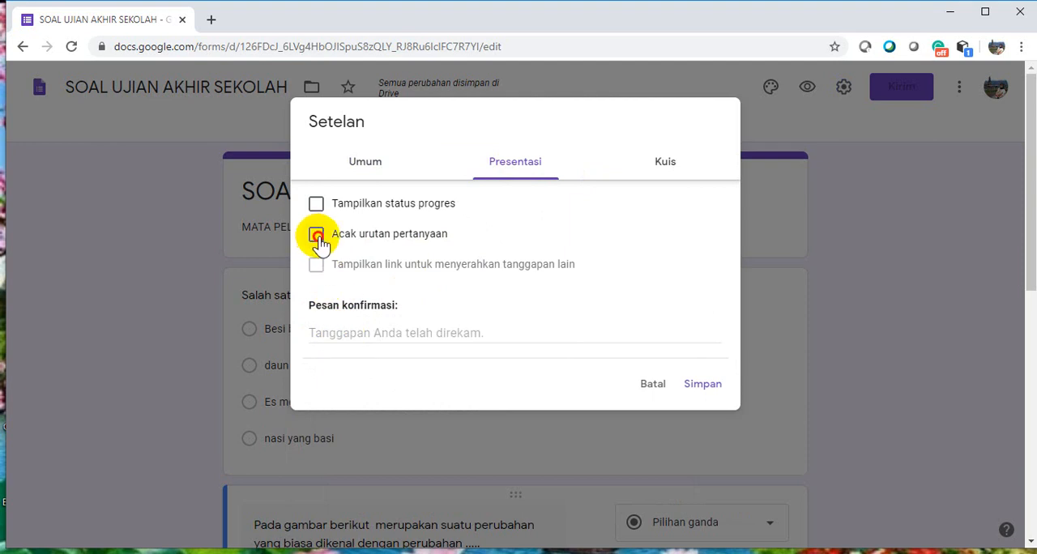
Set the confirmation message to "Terima kasih atas kehadirannya telah mengerjakan soal ujian akhir sekolah"
click(343, 332)
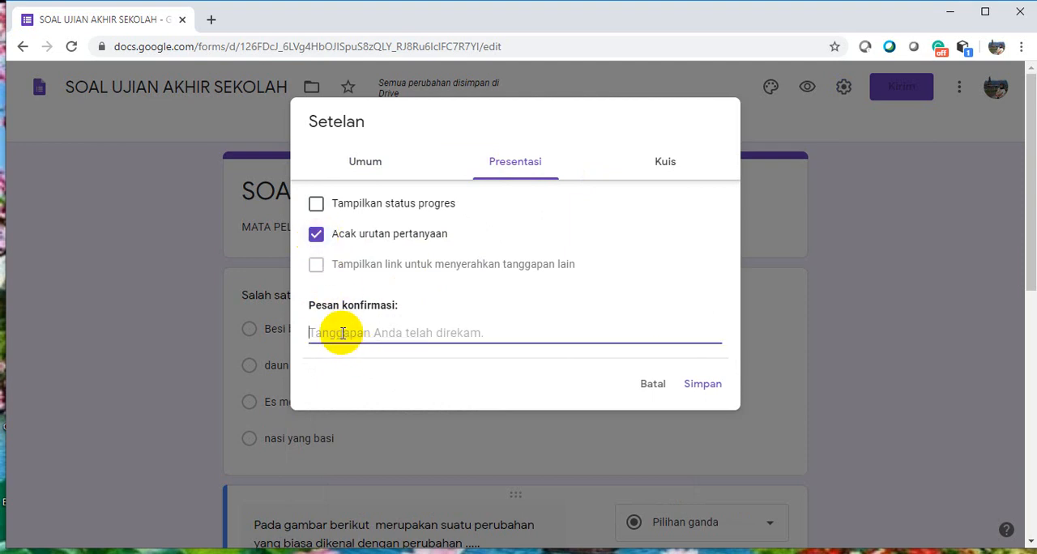
text(Terima kasih atas keh)
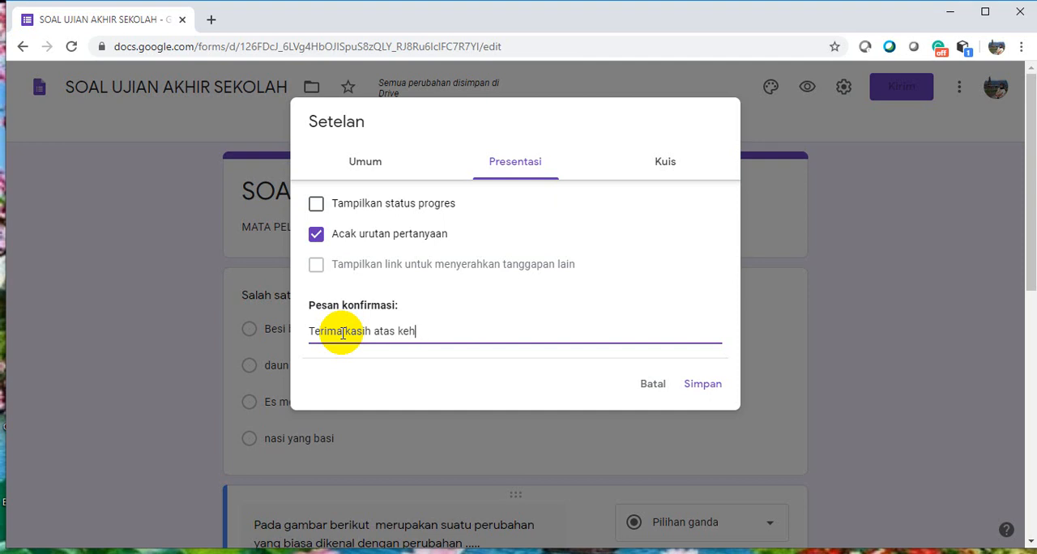
text(adirannya telah mengerja)
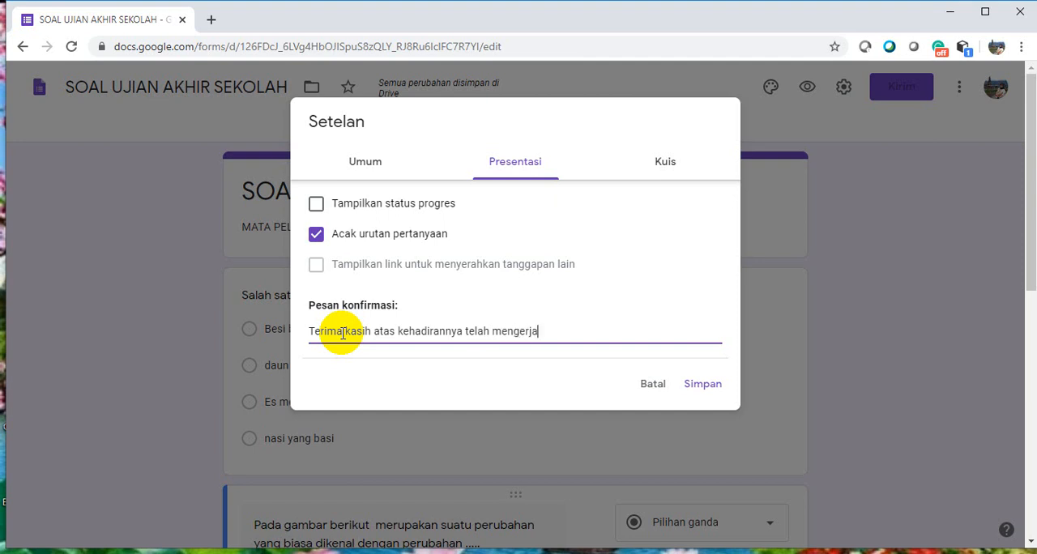
text(kan soal ujian akhir sekolah)
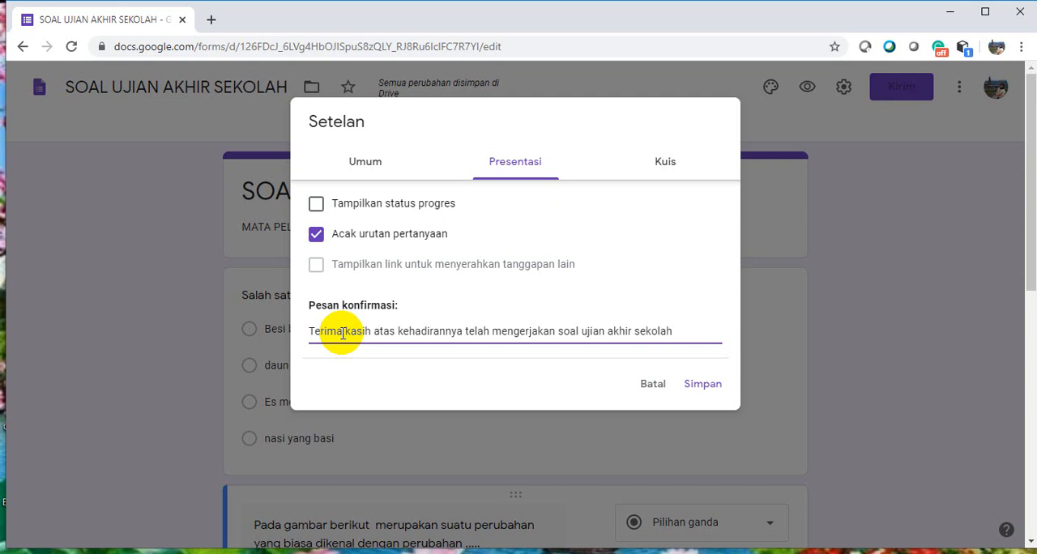
Make the form a quiz with "Pertanyaan tak terjawab" hidden from respondents, and save the settings
click(670, 168)
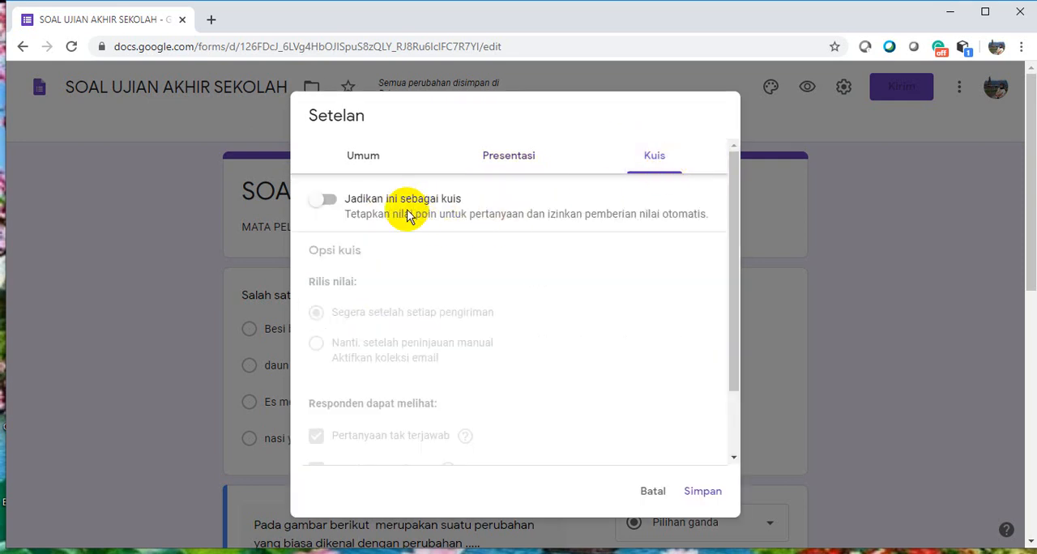
click(320, 206)
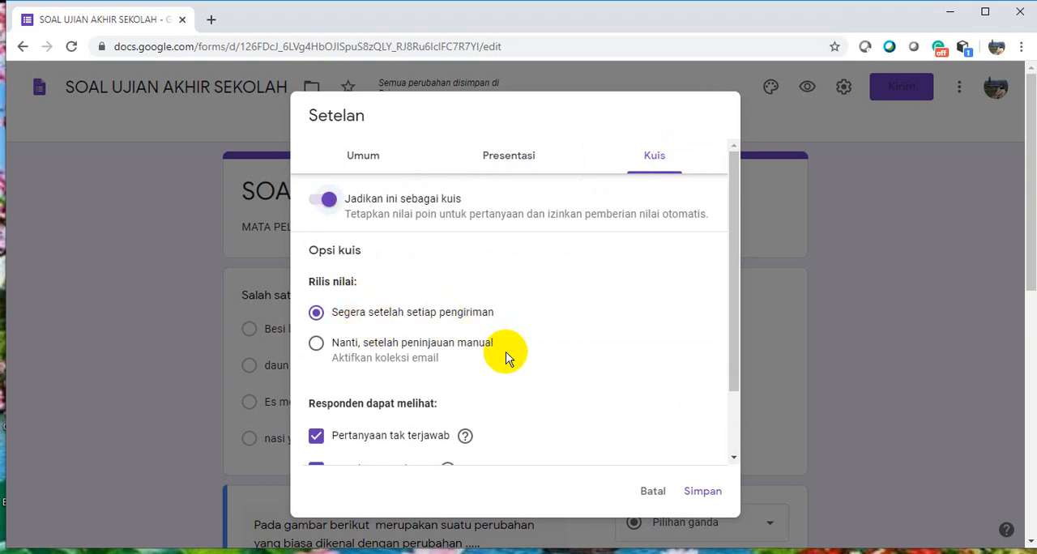
drag(738, 374, 731, 447)
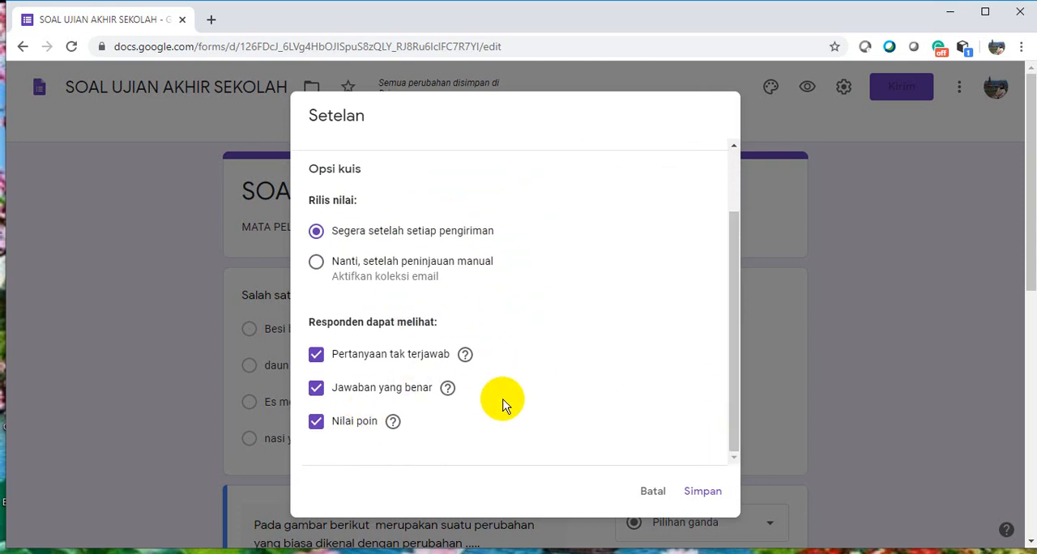
click(313, 357)
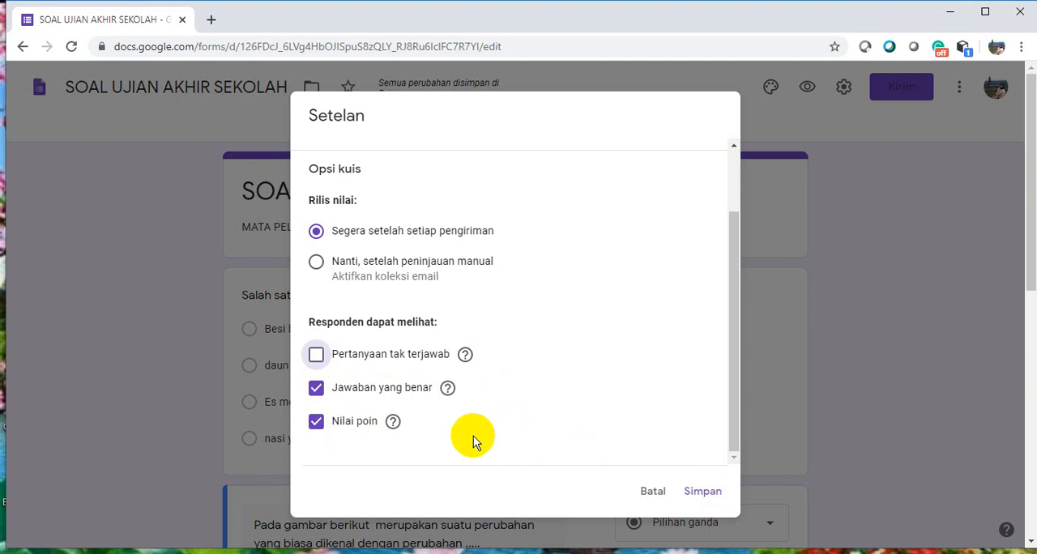
click(704, 493)
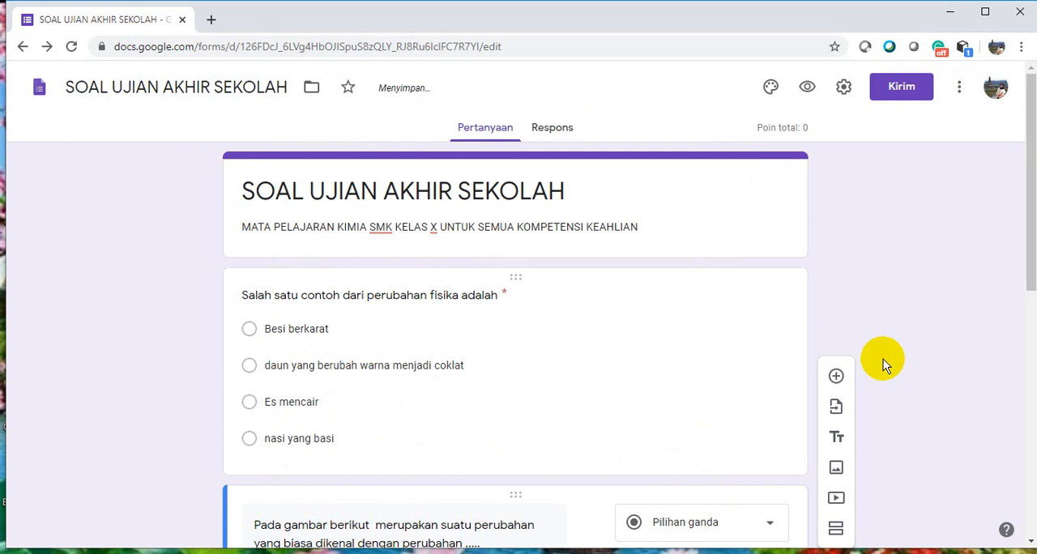
Set the first question's answer key to "Es mencair", worth 10 points
click(644, 396)
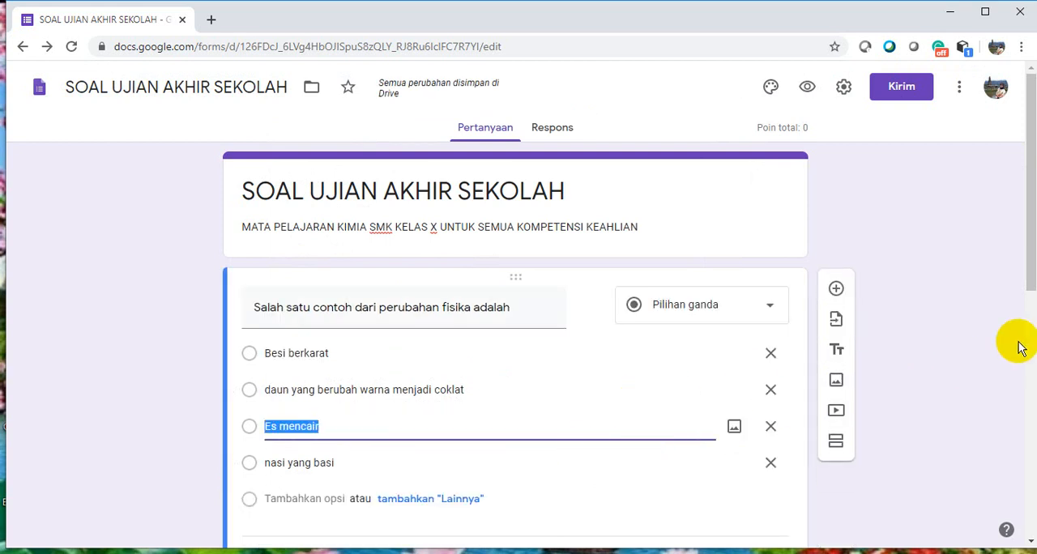
drag(1025, 273, 1030, 348)
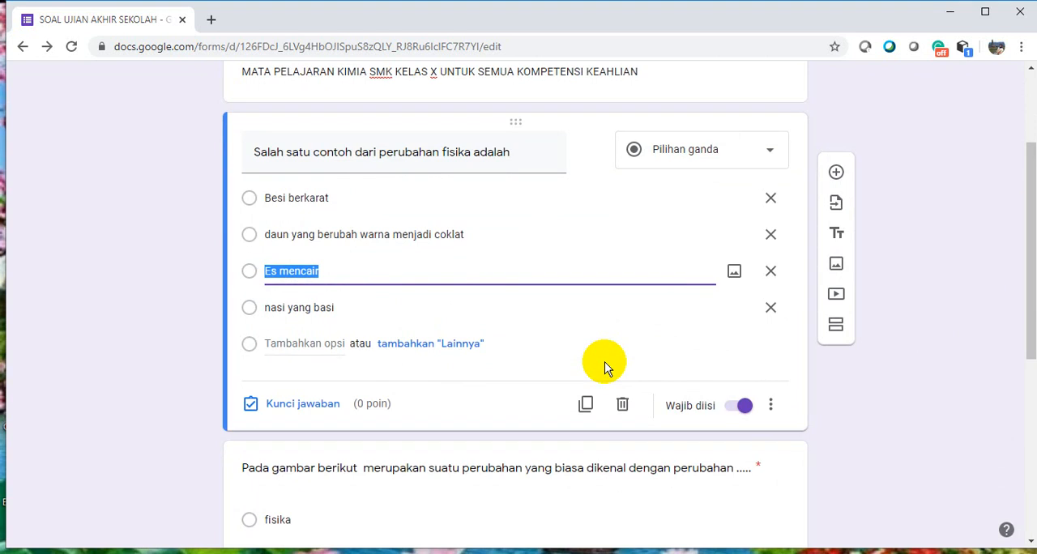
click(320, 404)
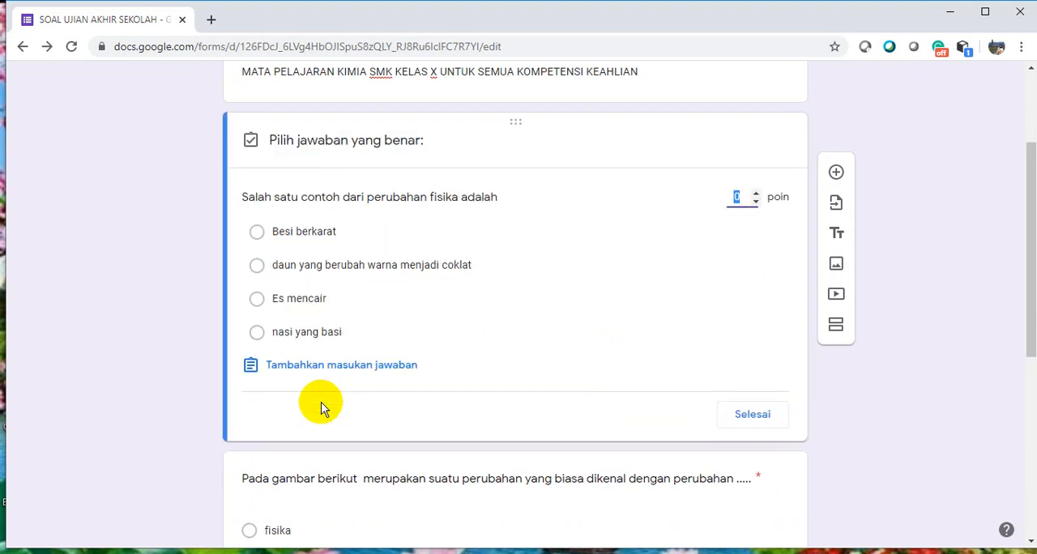
text(10)
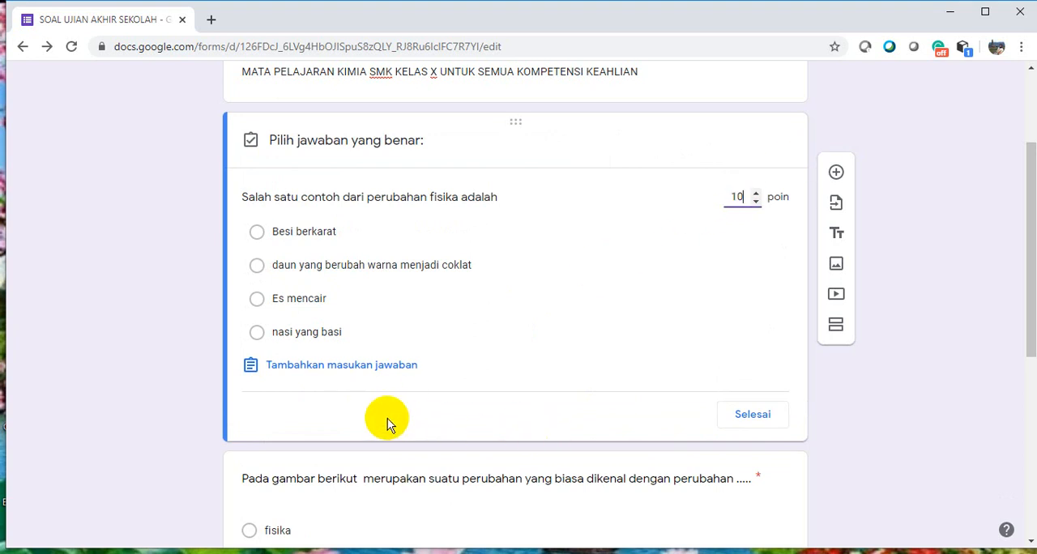
click(257, 299)
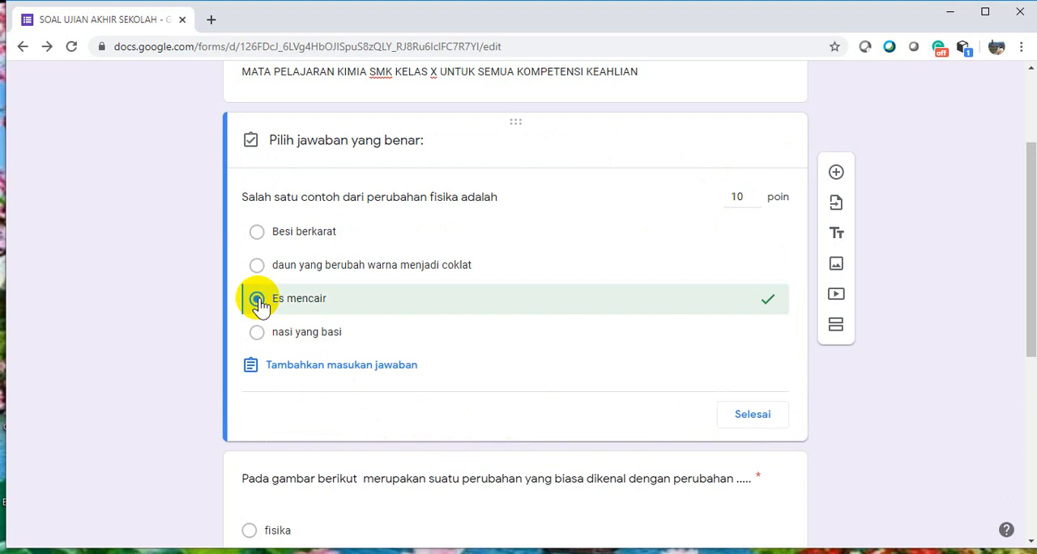
click(751, 415)
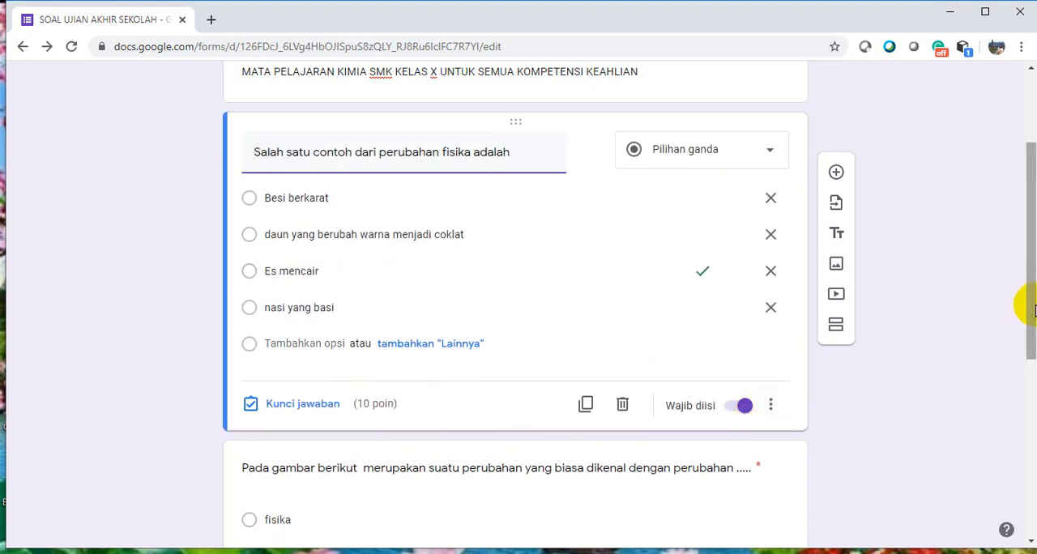
Set the second question's answer key to "kimia", worth 10 points
drag(1025, 308, 1021, 429)
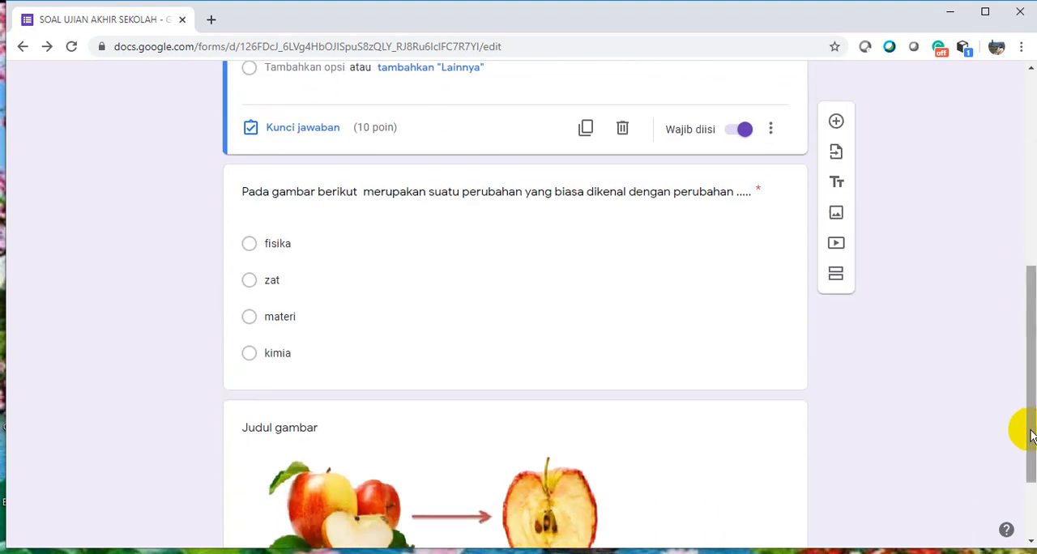
click(604, 345)
click(323, 366)
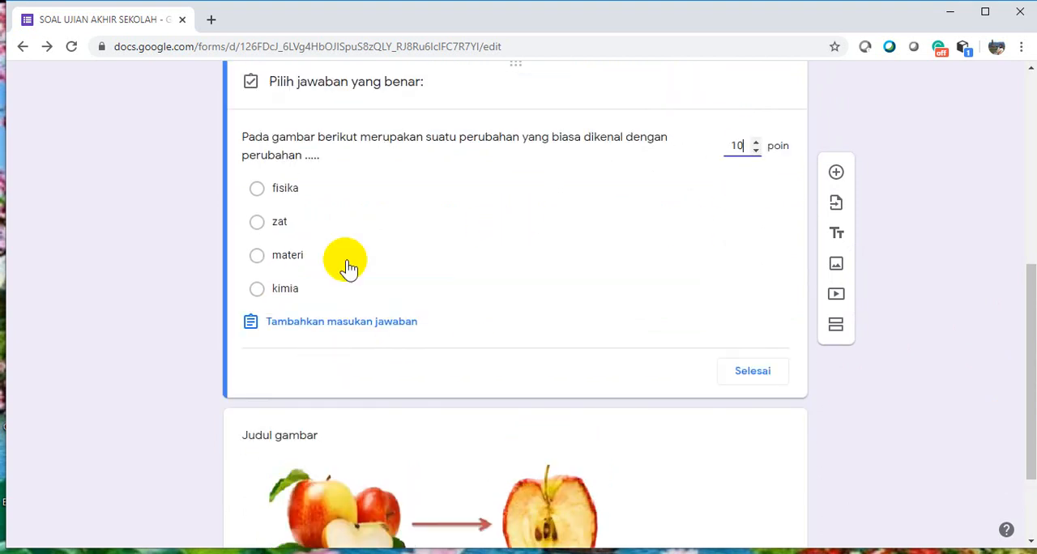
click(257, 290)
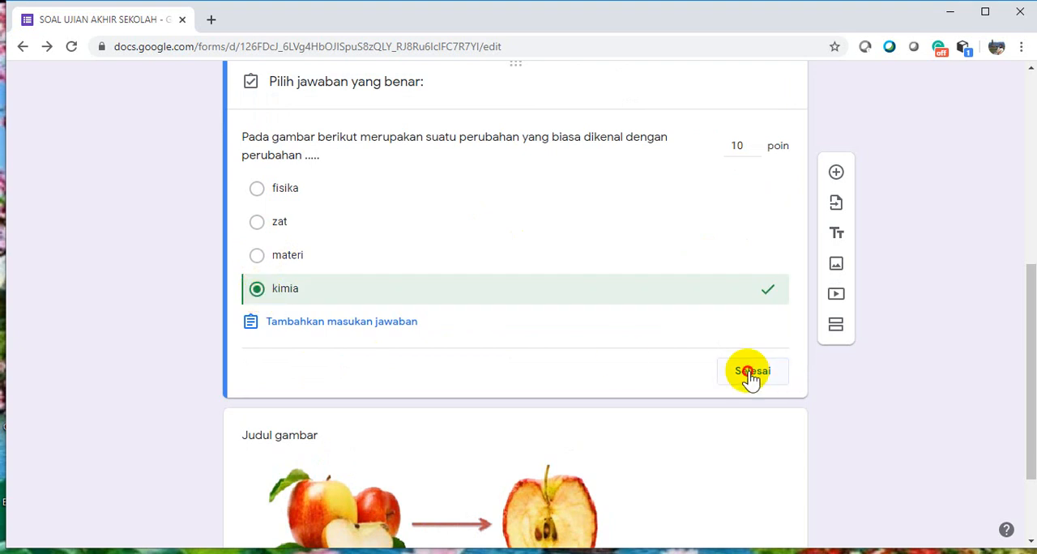
click(752, 377)
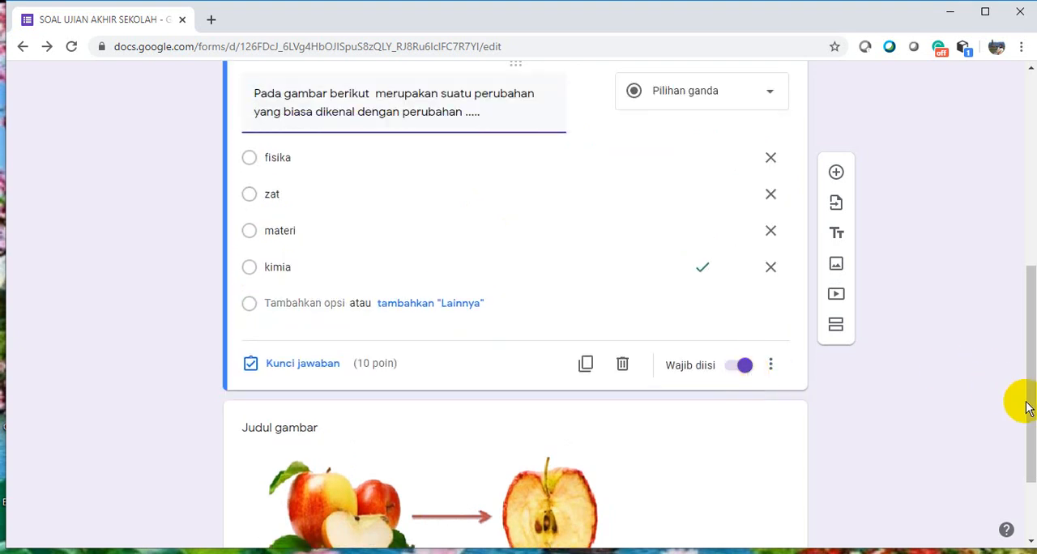
drag(1025, 406, 1018, 162)
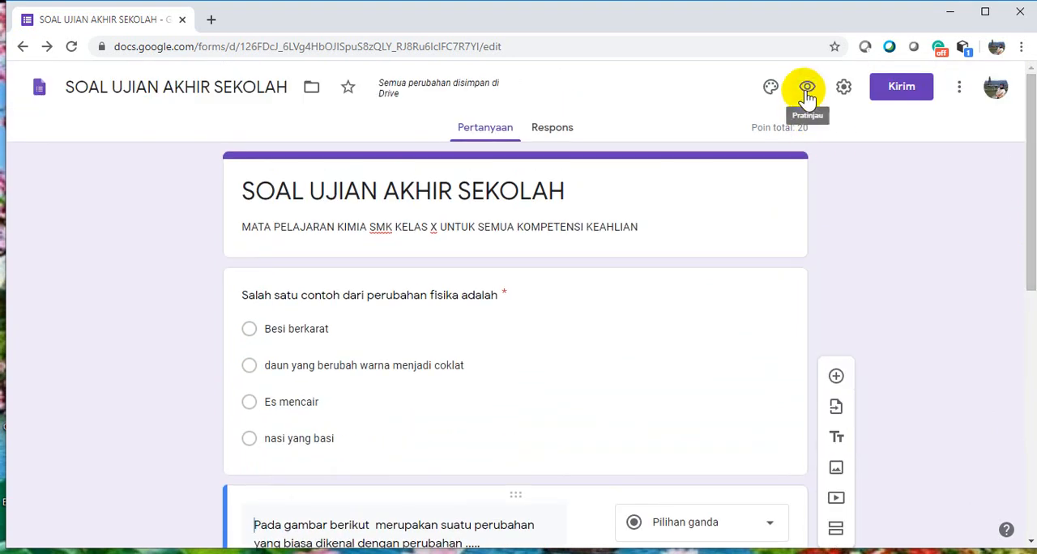